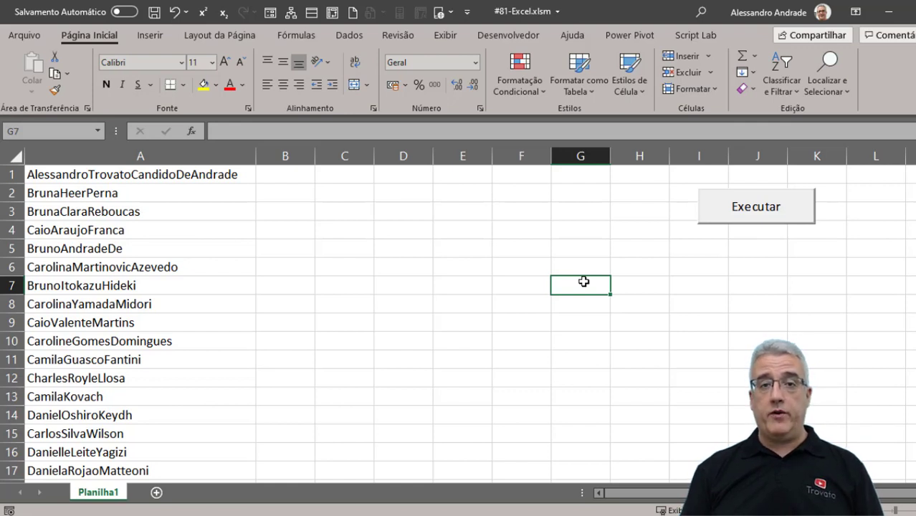
In B1, type the first row's full name with spaces between its parts, then Flash Fill column B.
key(Up)
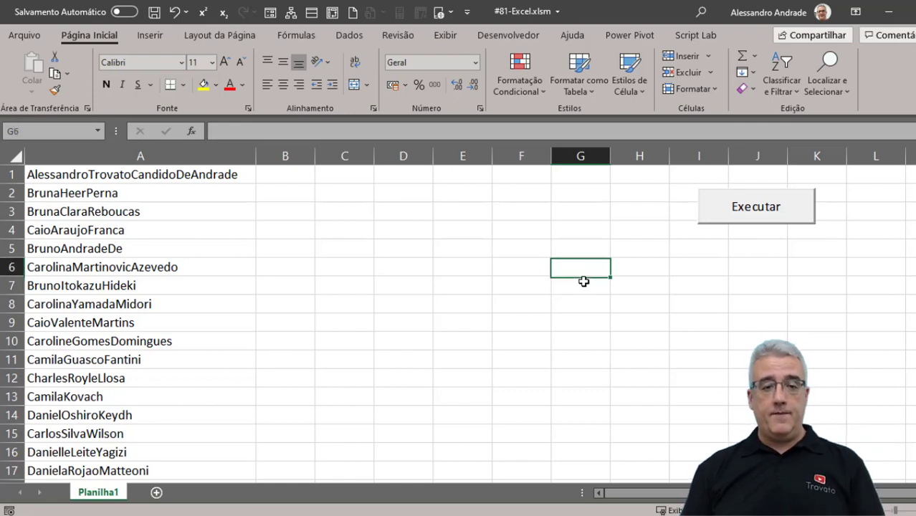
key(Left)
key(Left)
key(Up)
key(Left)
key(Left)
key(Up)
key(Left)
key(Up)
key(Up)
key(Up)
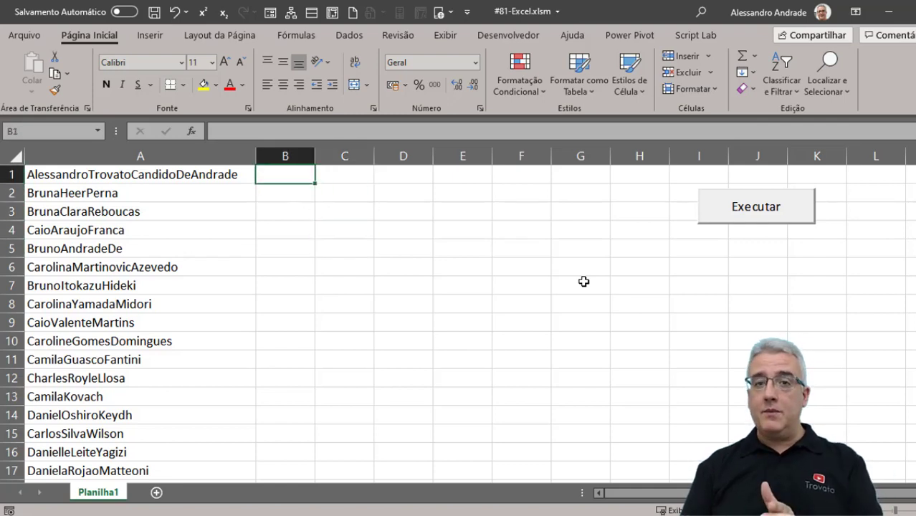
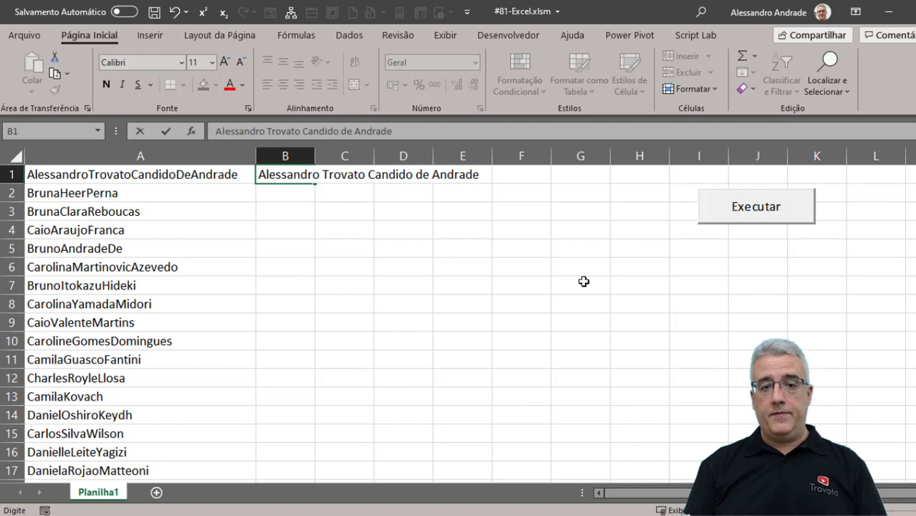
key(Return)
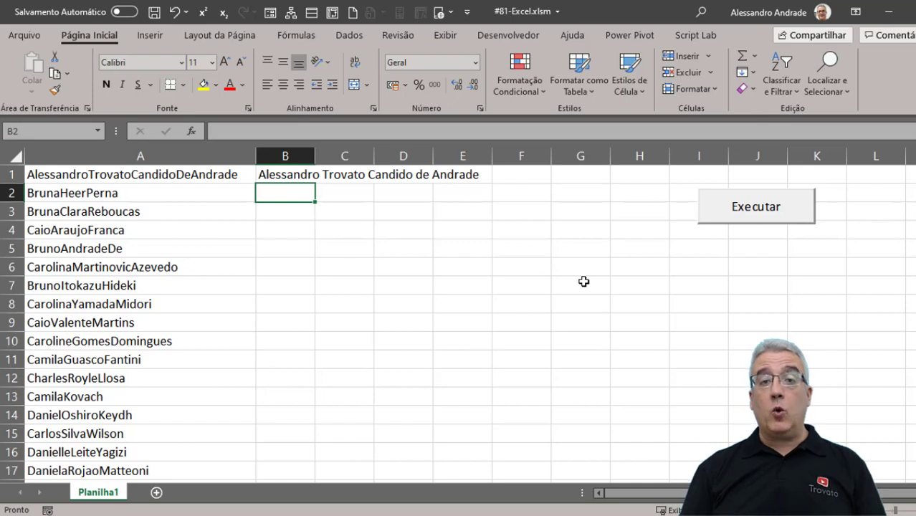
key(ctrl+e)
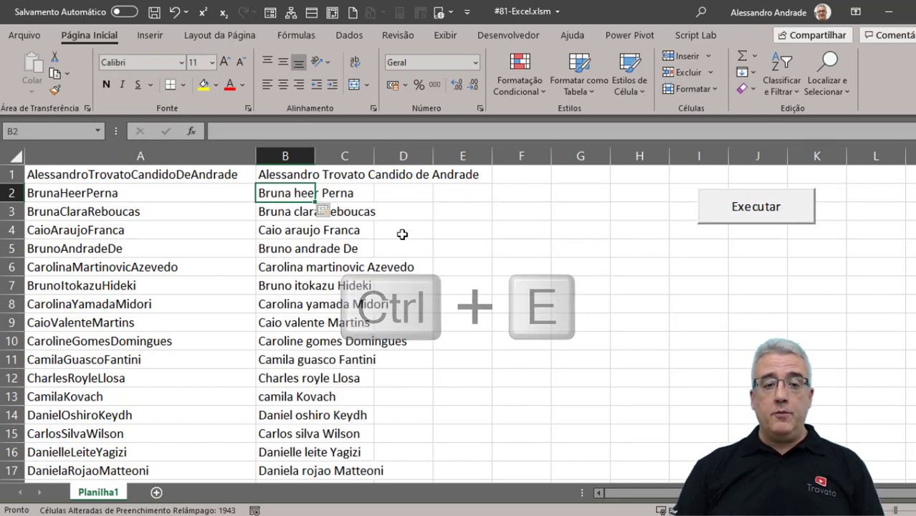
Autofit column B so the spaced names fit, and review the filled results.
double_click(314, 156)
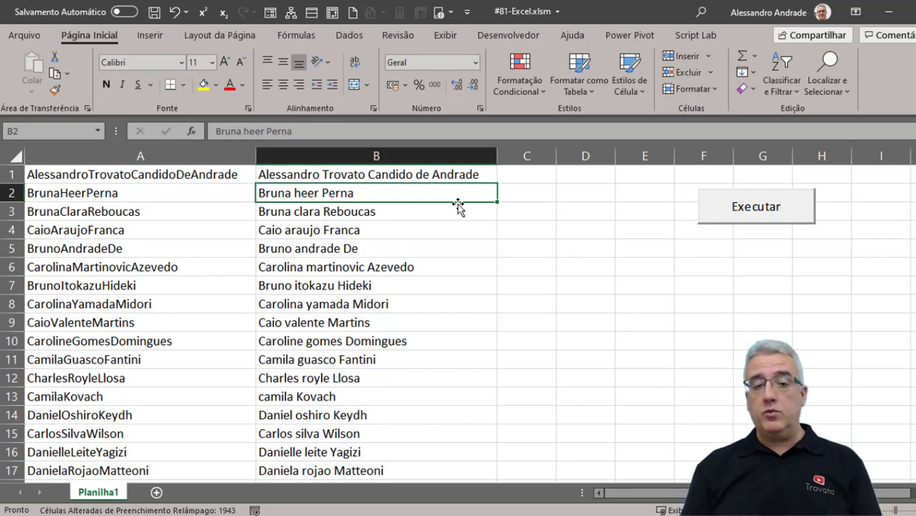
key(Down)
key(Down)
key(Down)
key(Down)
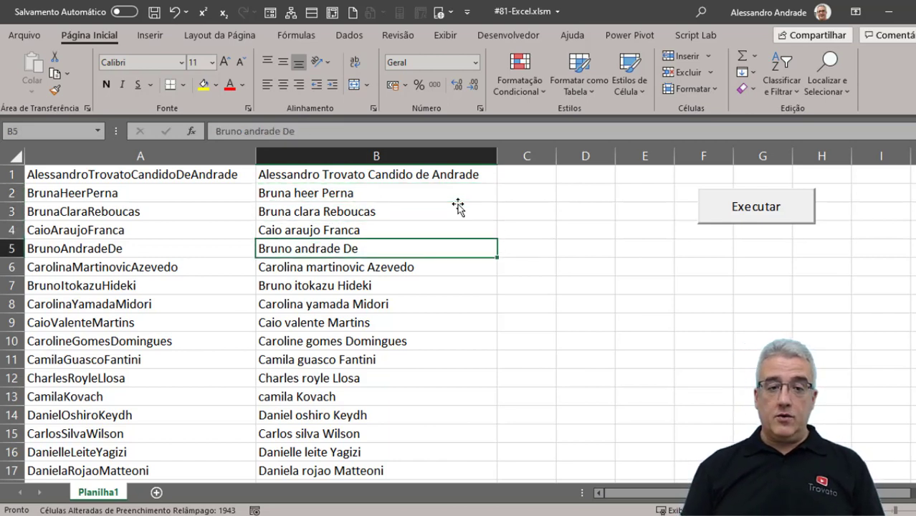
key(Up)
key(Up)
key(Up)
key(Up)
key(Down)
key(Down)
key(Down)
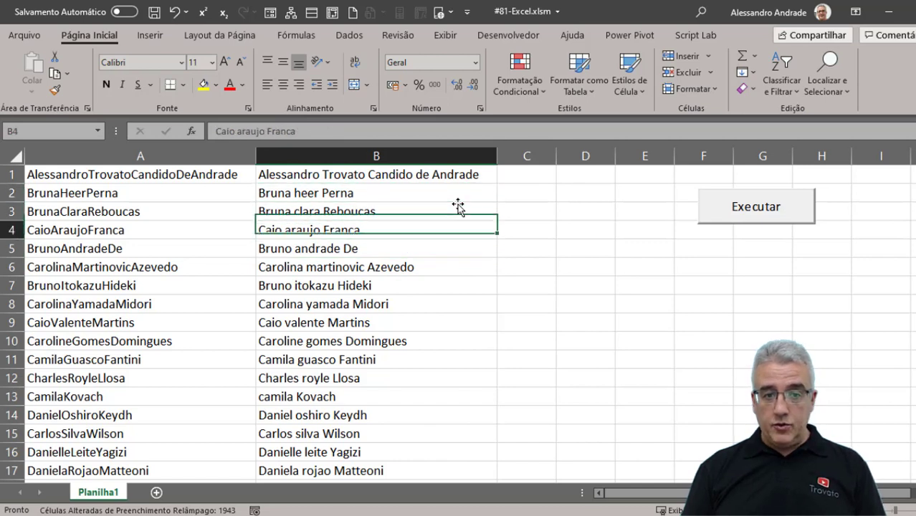
key(Up)
key(Up)
key(Up)
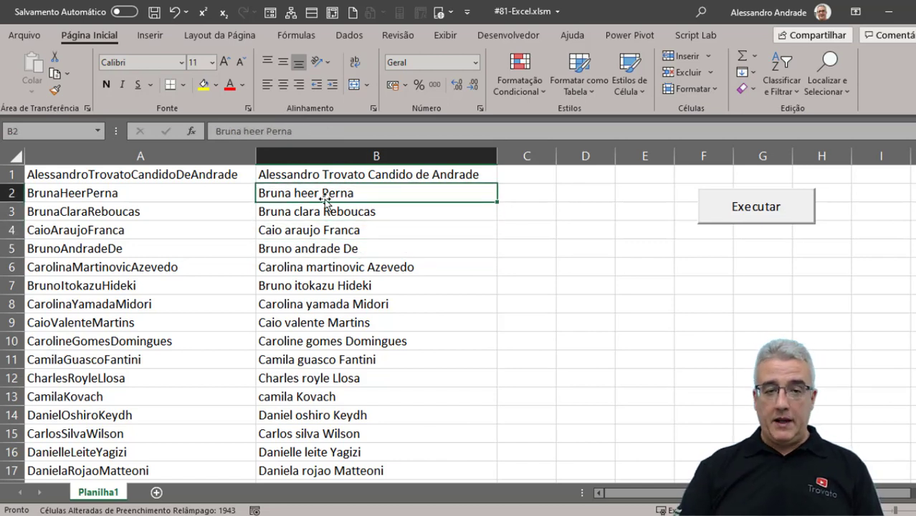
Capitalise the lowercase surname in B2 and re-run Flash Fill down column B.
key(F2)
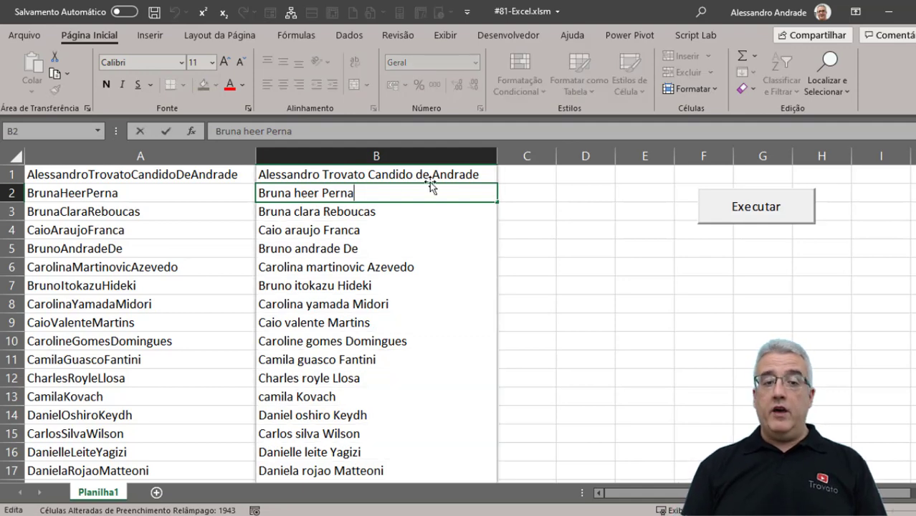
key(Left)
key(Left)
key(Left)
key(Left)
key(Left)
key(Left)
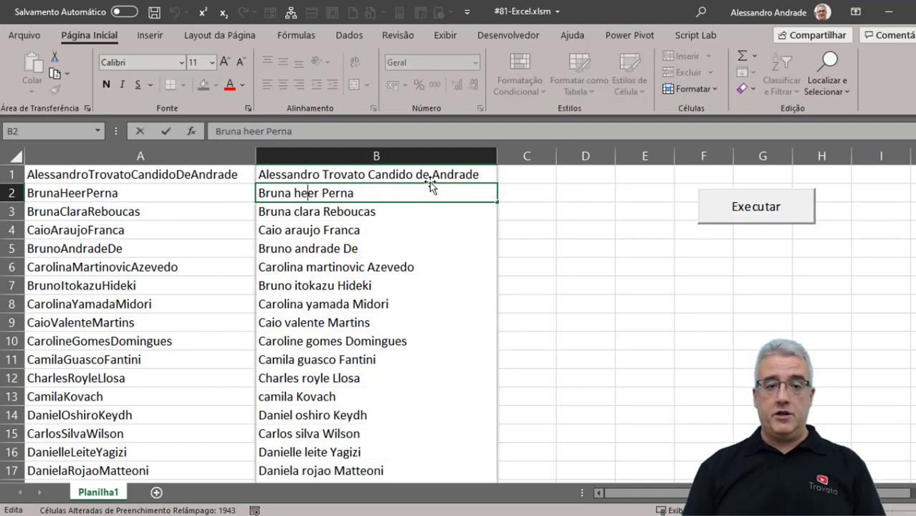
key(Escape)
key(F12)
key(Escape)
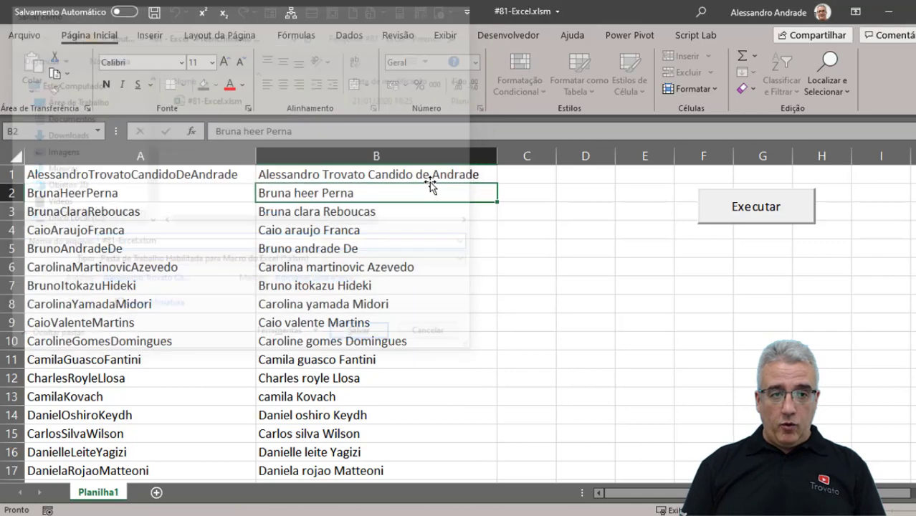
key(F2)
key(Left)
key(Left)
key(Left)
key(Left)
key(Left)
key(Left)
key(Left)
key(Left)
key(Left)
key(Left)
key(Right)
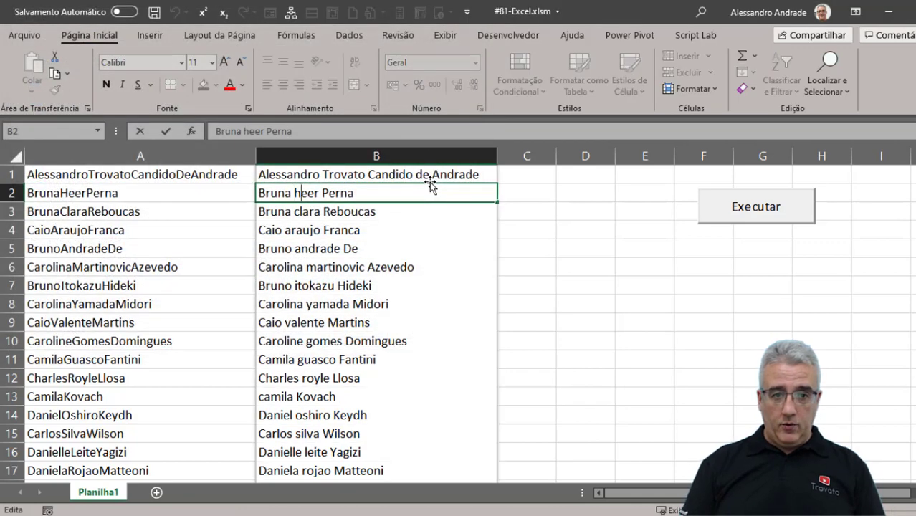
key(BackSpace)
text(H)
key(Return)
key(ctrl+e)
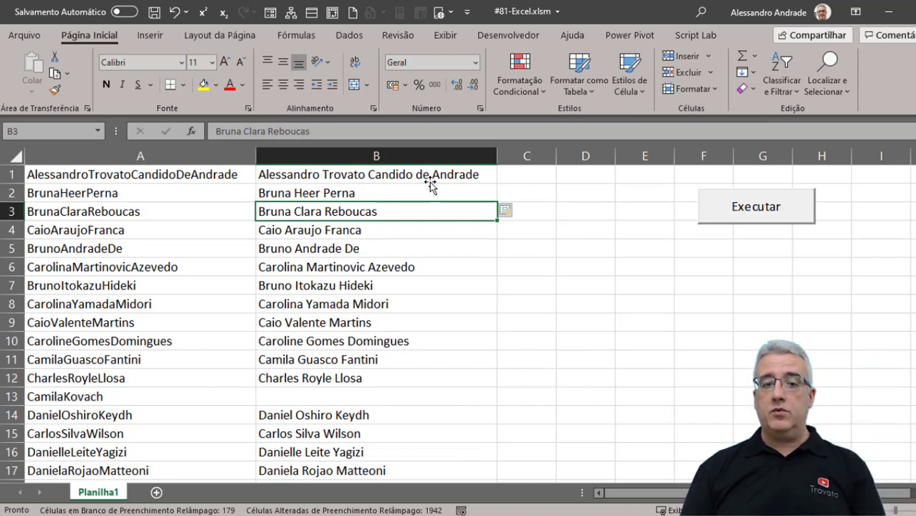
Enter the missing spaced full name in B13 and review the list down to row 1944.
key(Down)
key(Down)
key(Down)
key(Down)
key(Down)
key(Down)
key(Down)
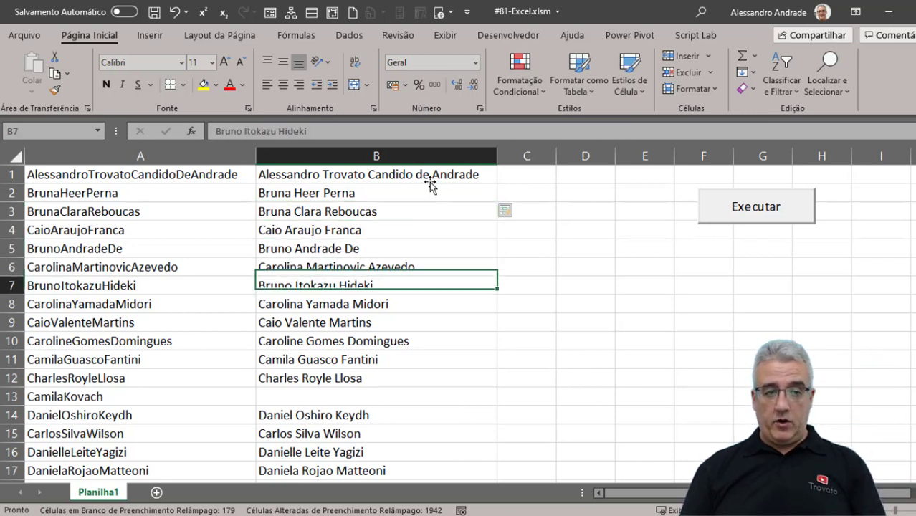
key(Down)
key(Down)
key(Down)
key(Down)
key(Up)
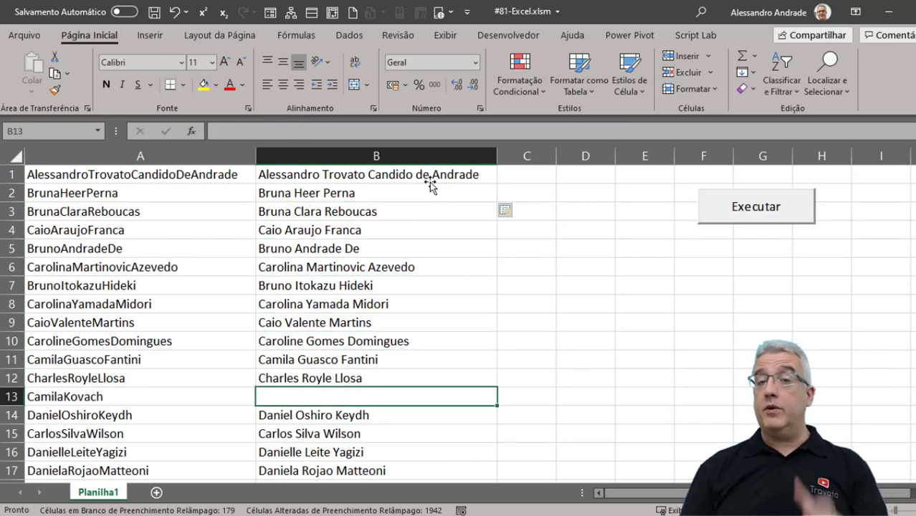
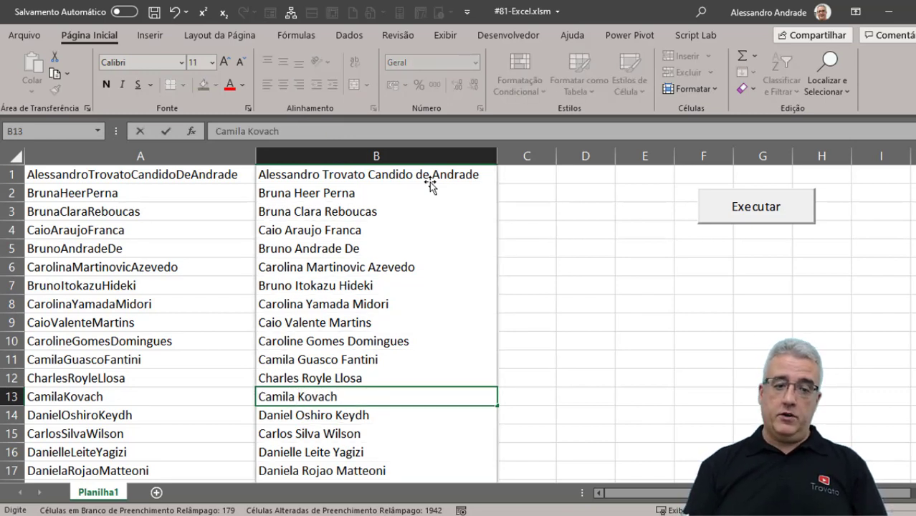
key(Return)
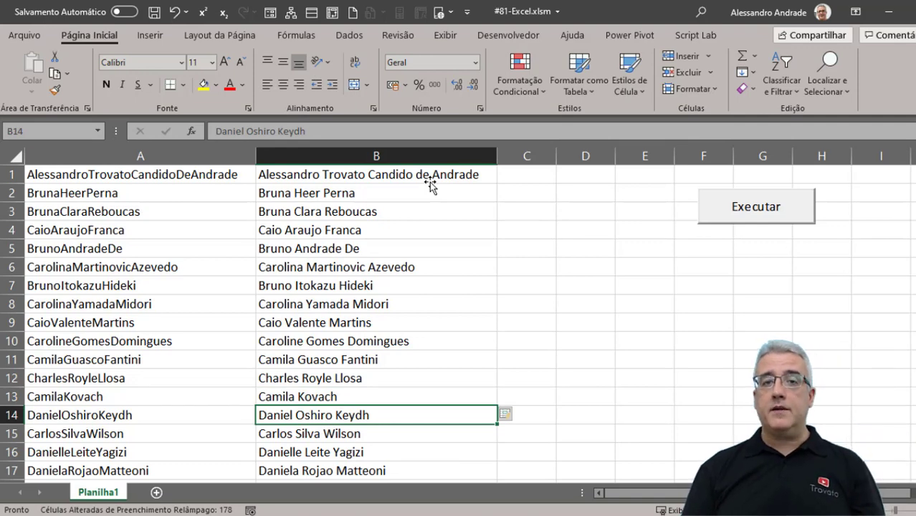
key(Page_Down)
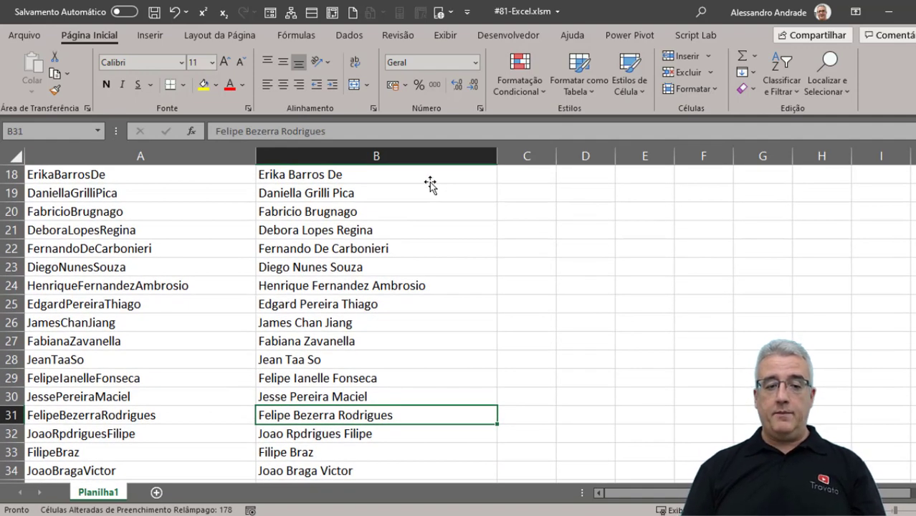
key(Down)
key(Down)
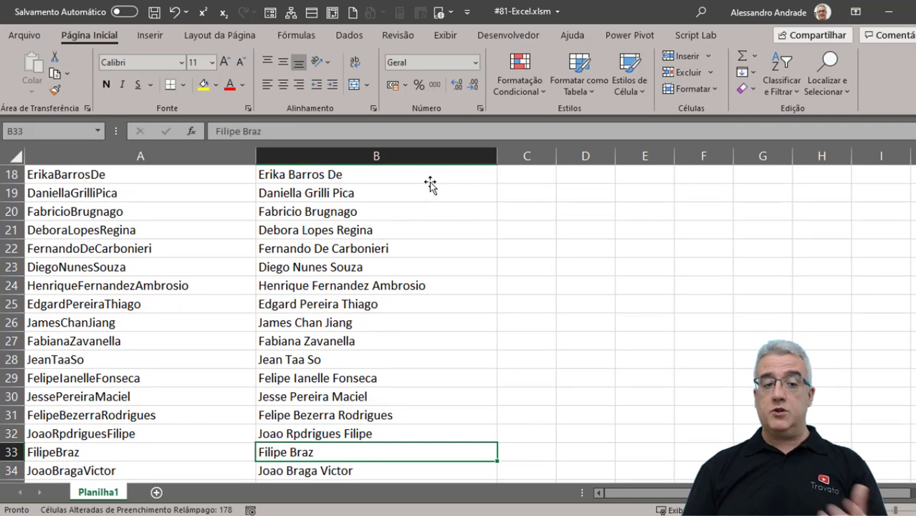
key(ctrl+Down)
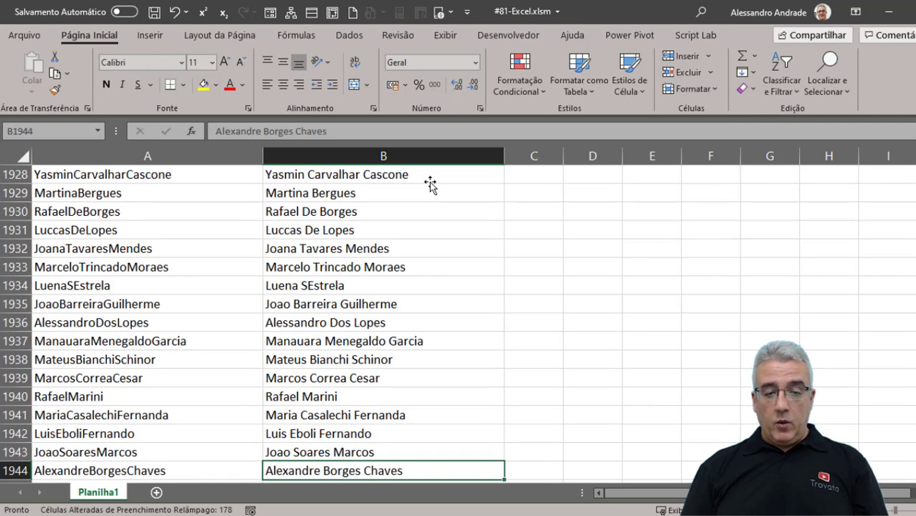
key(Up)
key(Up)
key(Up)
key(ctrl+Up)
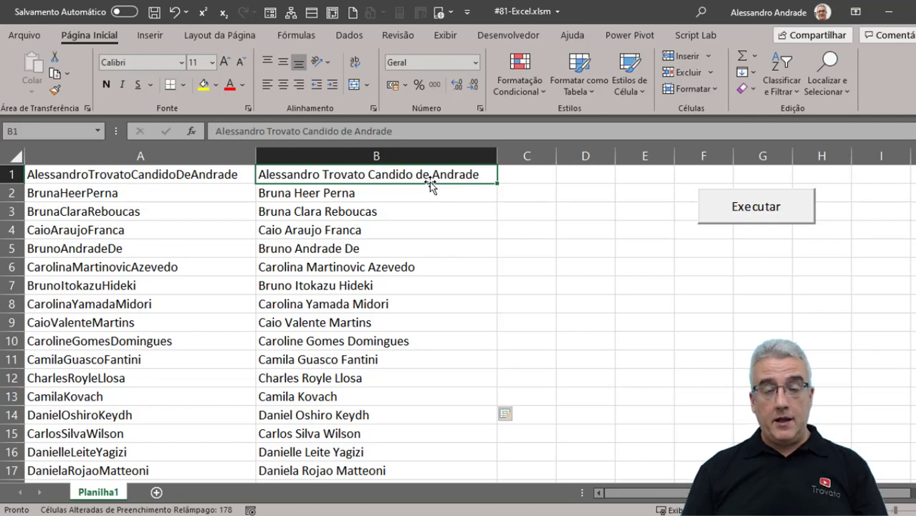
Delete column B and copy the long name from A1 into A3.
key(ctrl+space)
key(ctrl+minus)
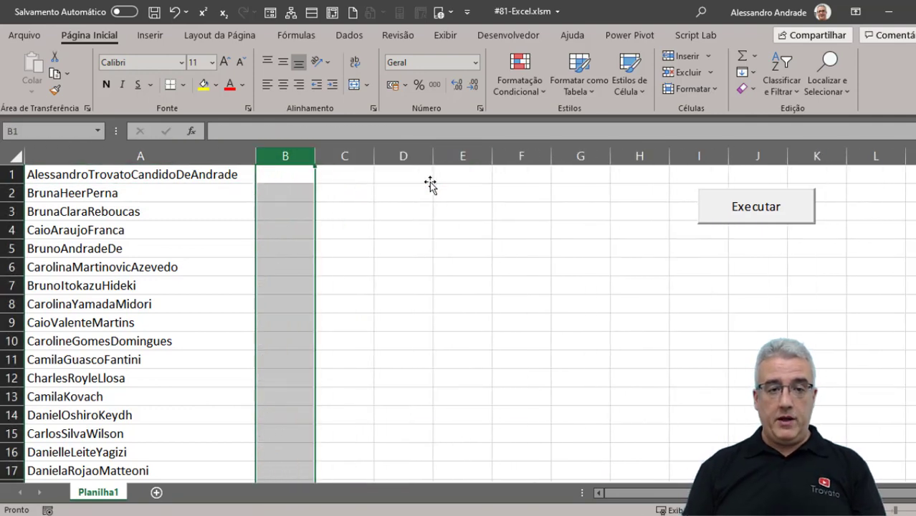
key(ctrl+Home)
key(ctrl+c)
key(Down)
key(Down)
key(ctrl+v)
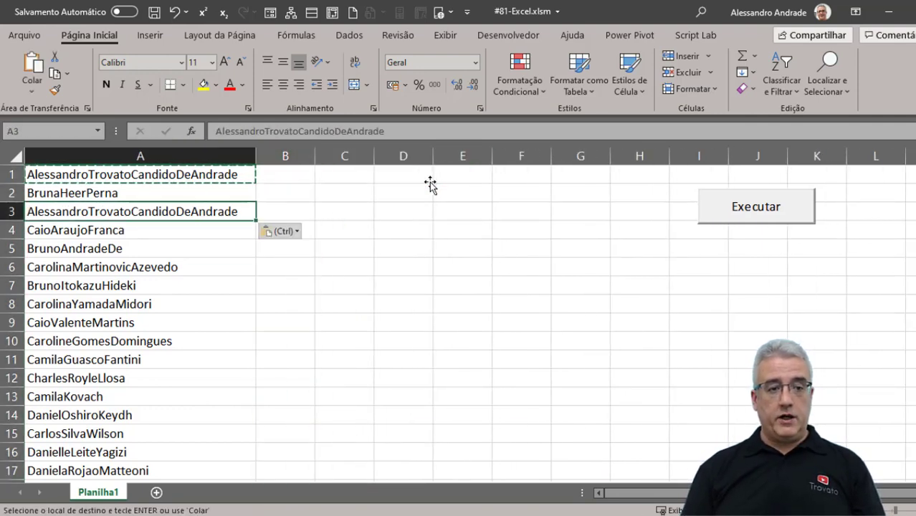
key(Up)
key(ctrl)
key(Escape)
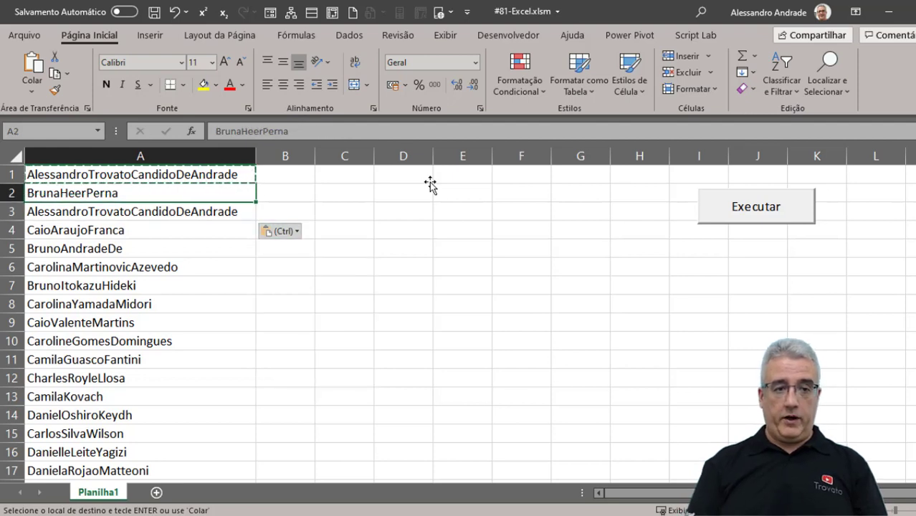
key(Escape)
key(Up)
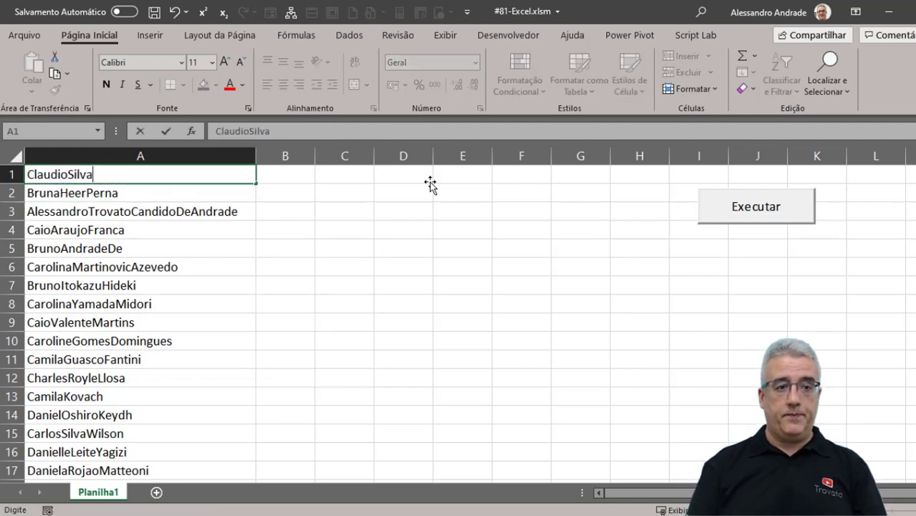
Replace A1 with a new three-part concatenated name.
key(Return)
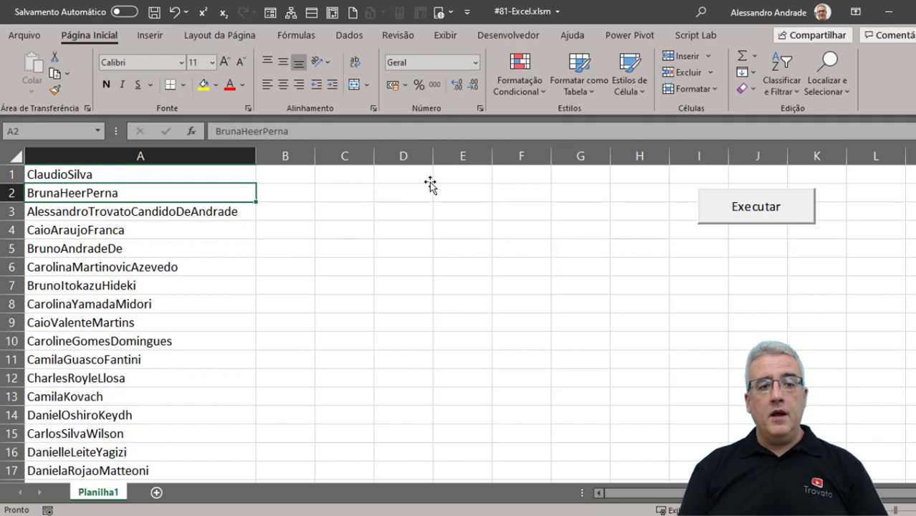
key(Up)
key(F2)
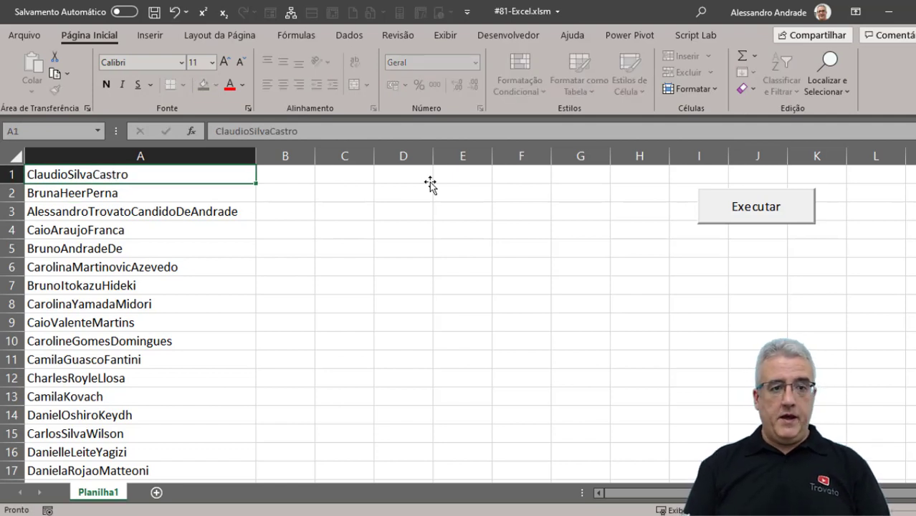
key(Return)
key(Up)
key(Right)
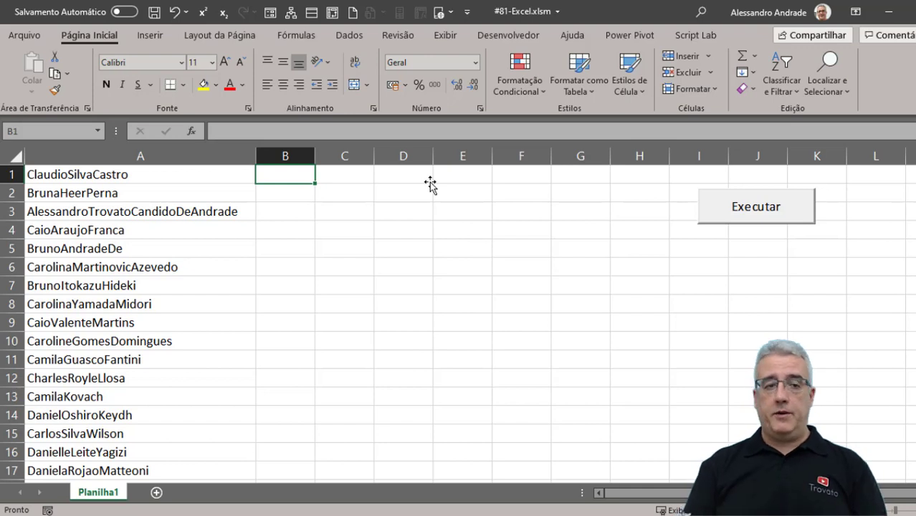
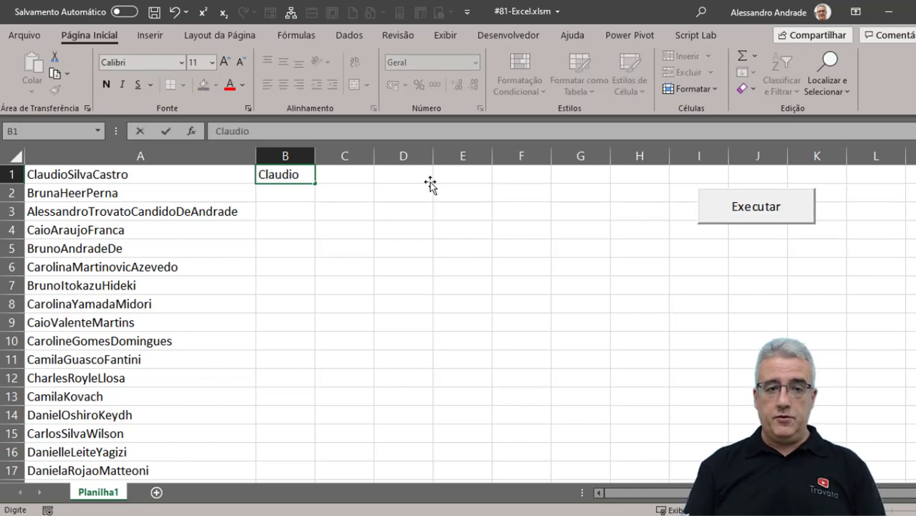
Enter the first name in B1 and Flash Fill first names down column B (1943 cells).
key(Return)
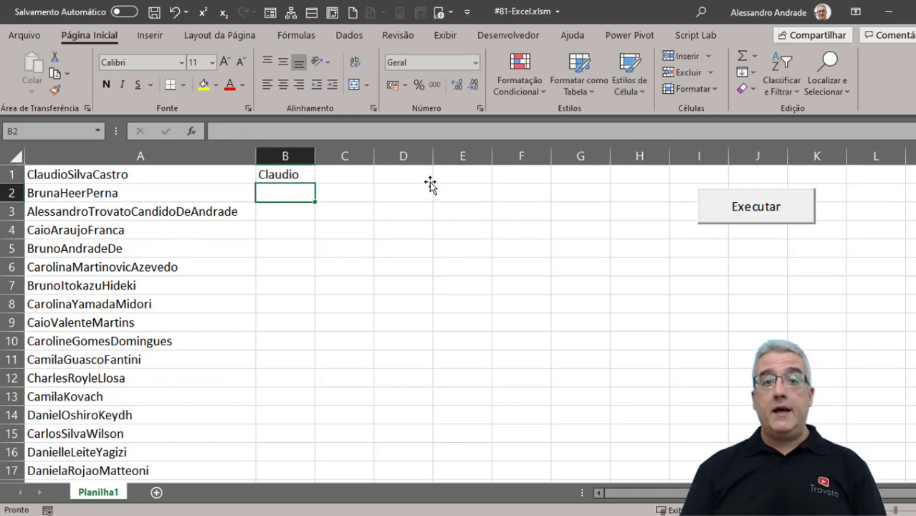
key(ctrl+e)
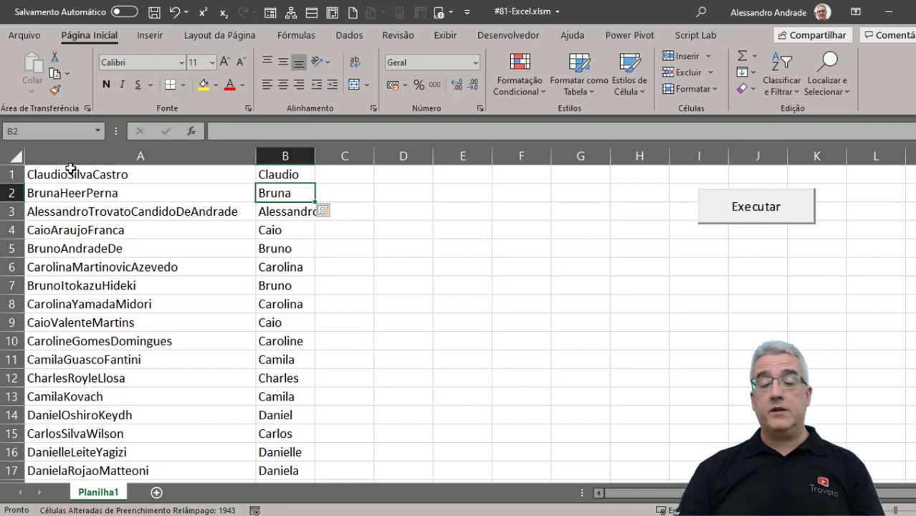
Flash Fill each name's second part into column C, then correct the entry in C3.
click(322, 173)
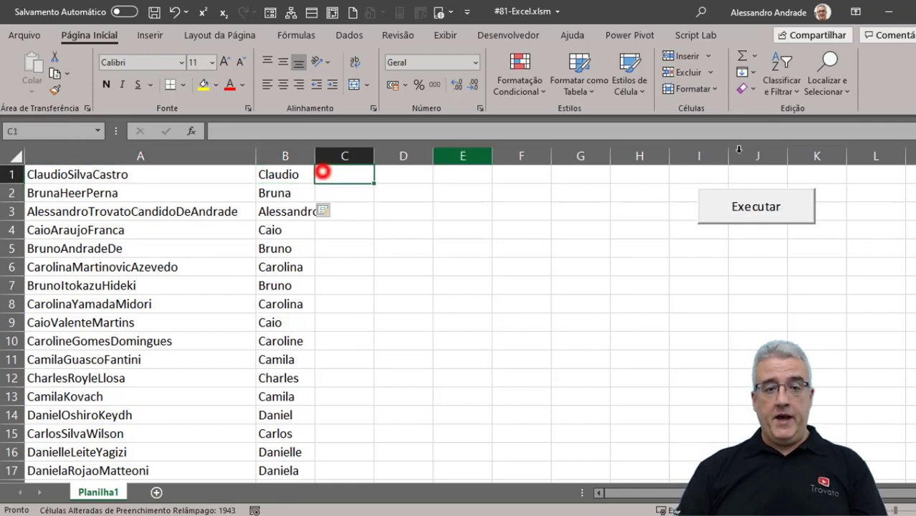
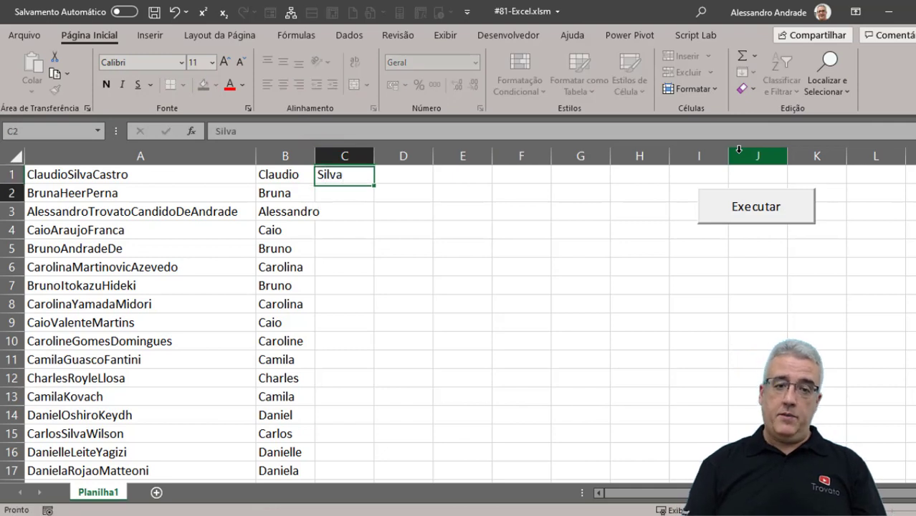
key(Return)
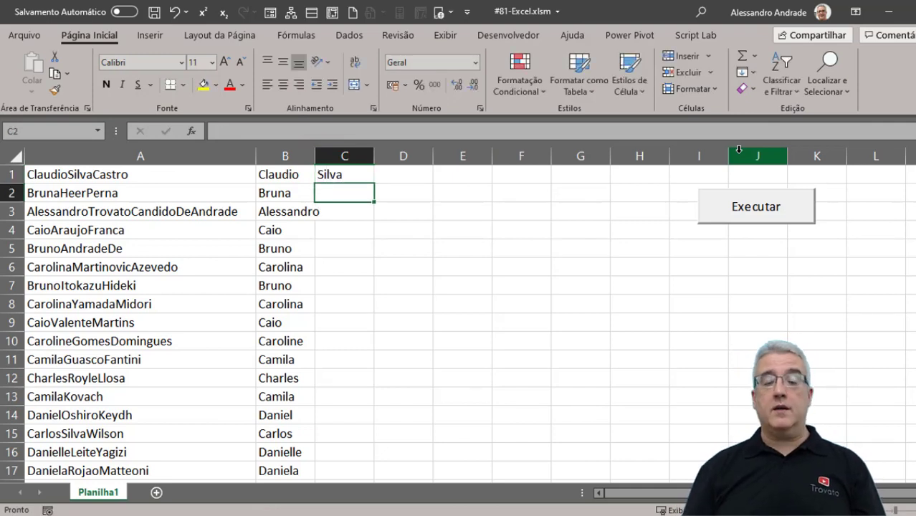
key(ctrl+e)
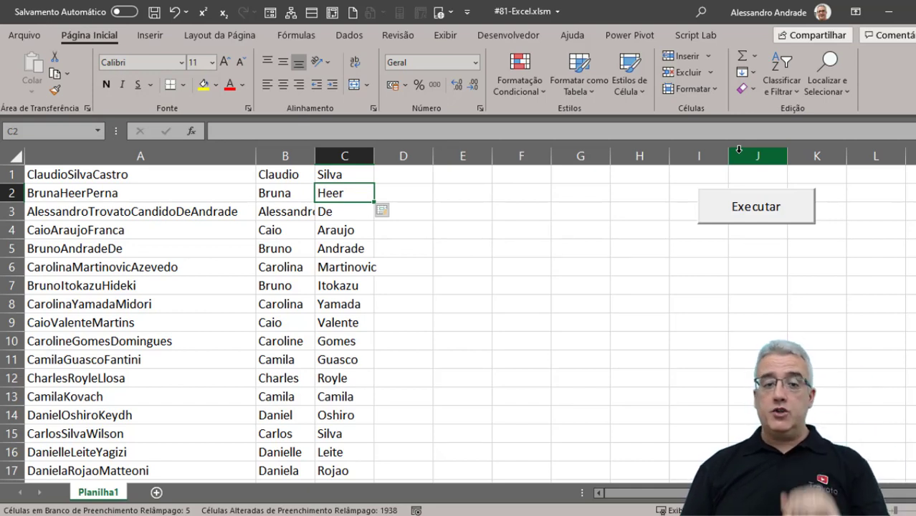
key(Down)
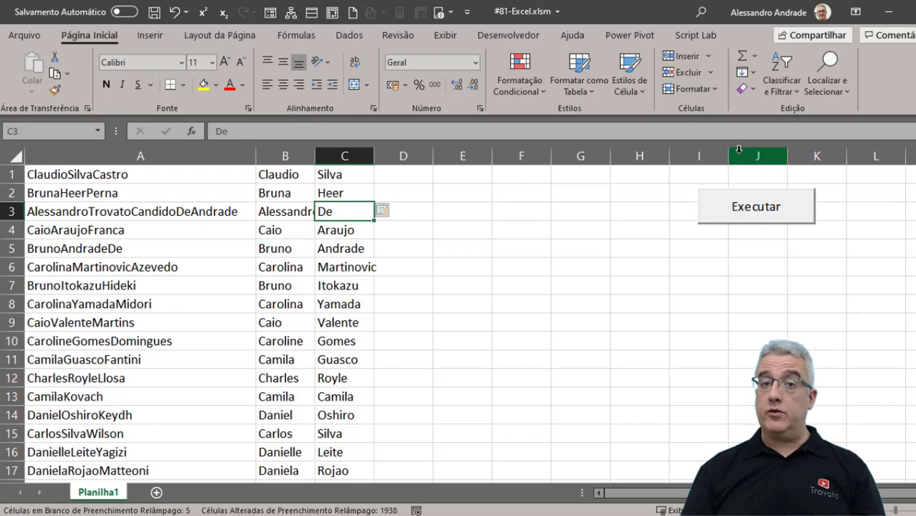
text(Trovato)
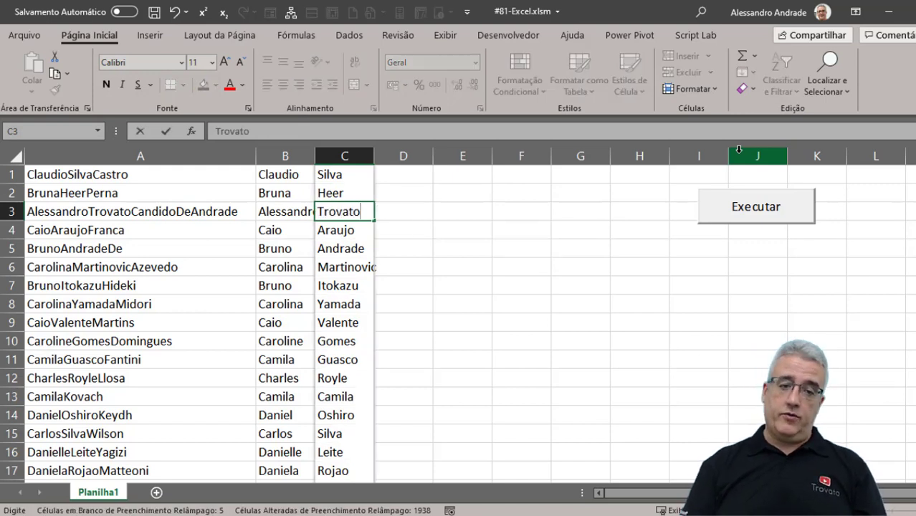
key(Return)
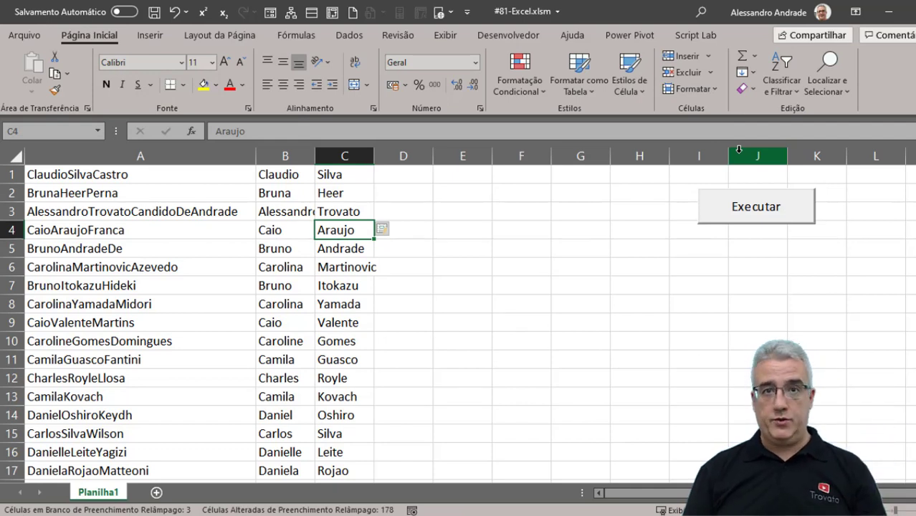
Flash Fill third name parts into column D (179 cells), correct D3, and leave D13 empty.
key(Up)
key(Right)
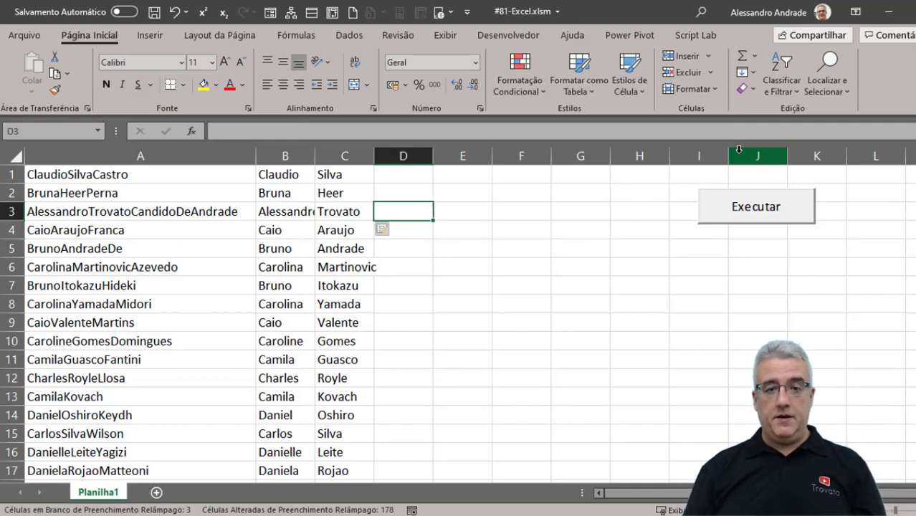
key(Up)
key(Up)
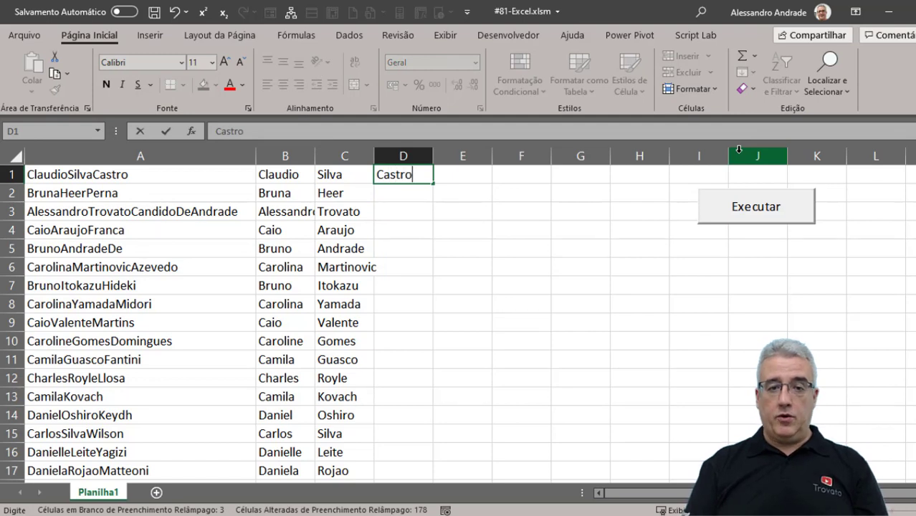
key(Return)
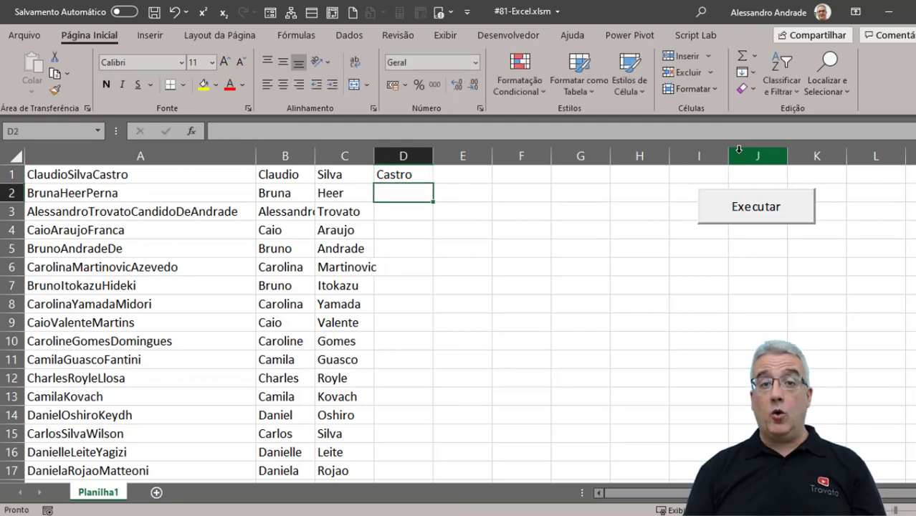
key(ctrl+e)
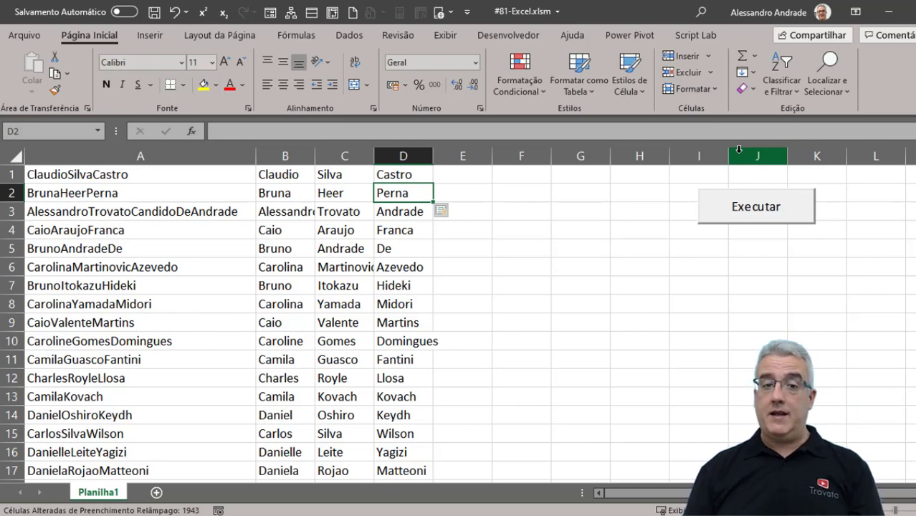
key(Down)
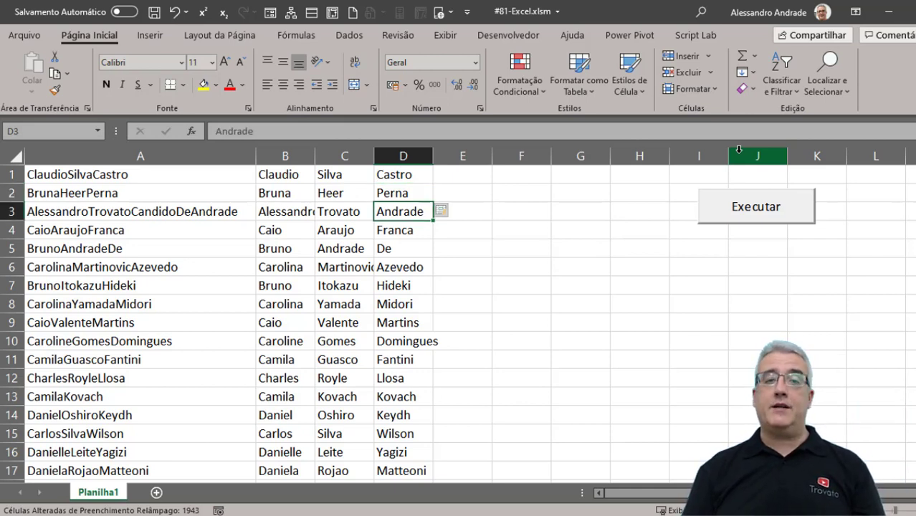
text(Candido)
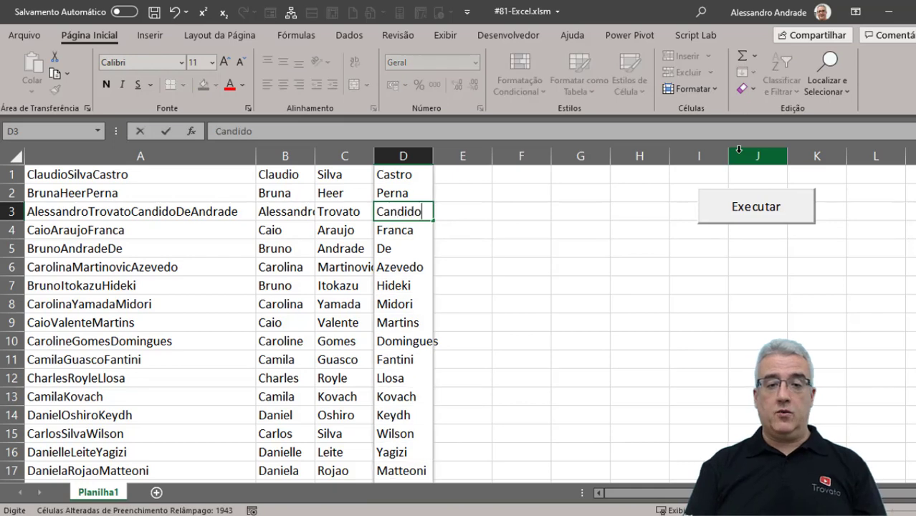
key(Return)
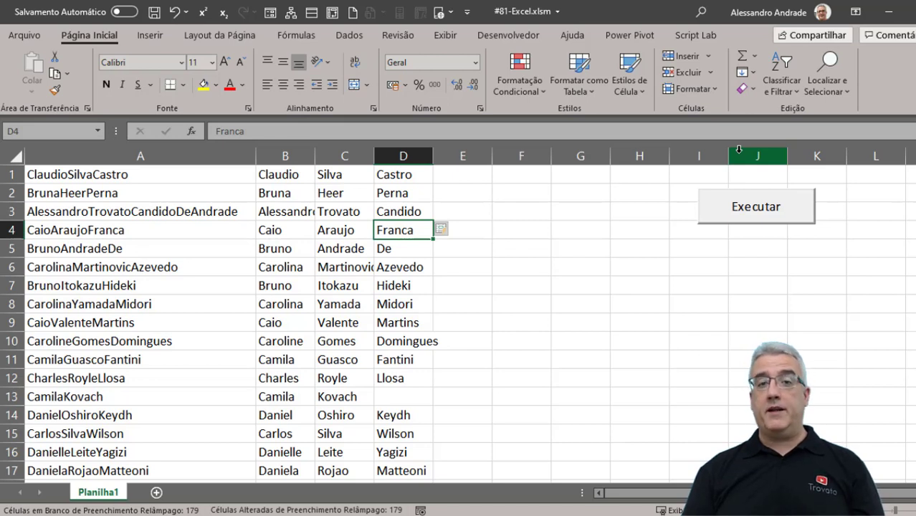
click(388, 400)
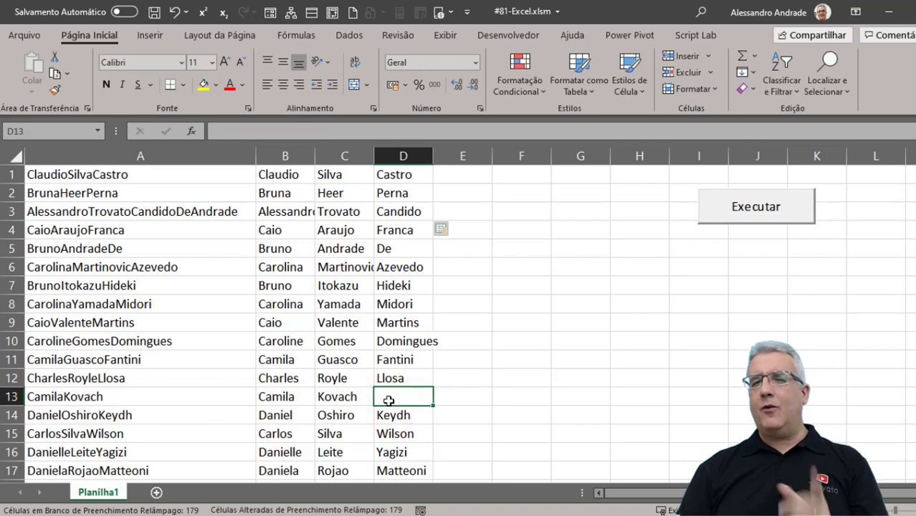
click(462, 174)
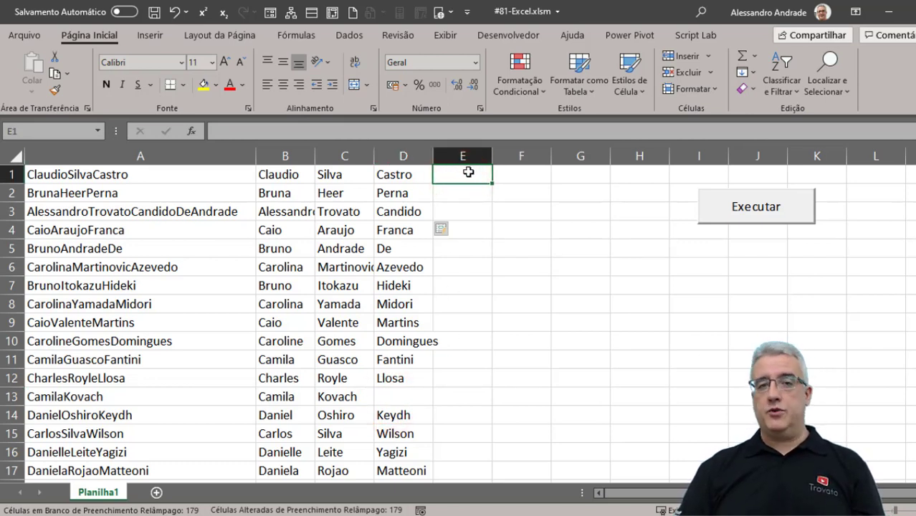
Enter 'De' in E3 and Flash Fill column E from that example.
click(457, 219)
text(De)
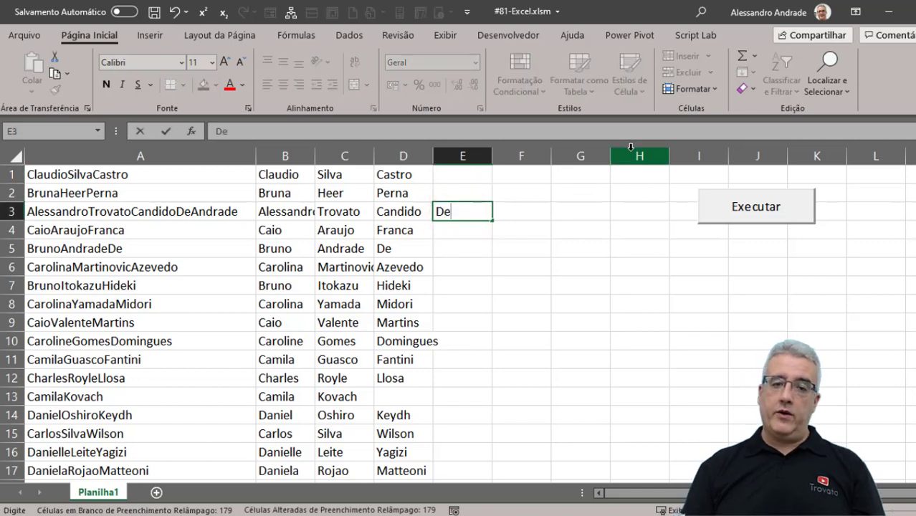
key(Return)
key(ctrl+e)
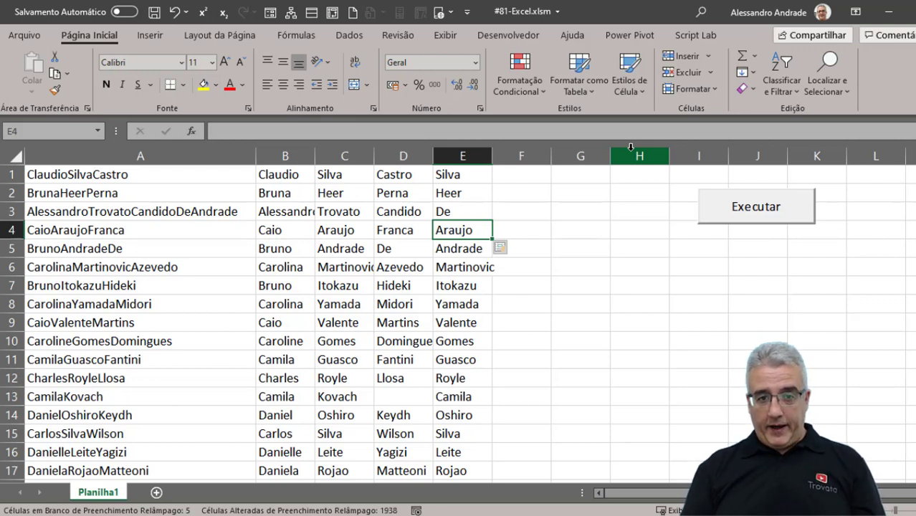
Clear E4 and E5, then restore their name parts with Flash Fill.
key(Delete)
key(Down)
key(Delete)
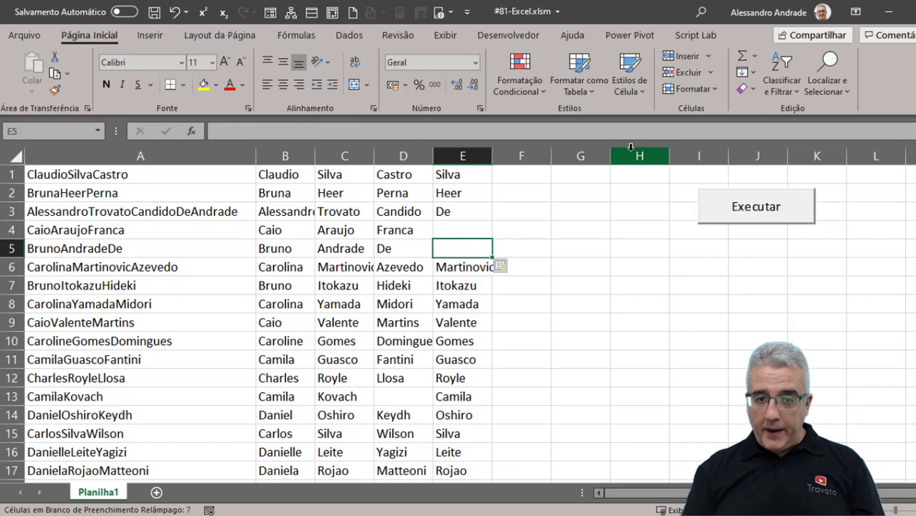
key(ctrl+e)
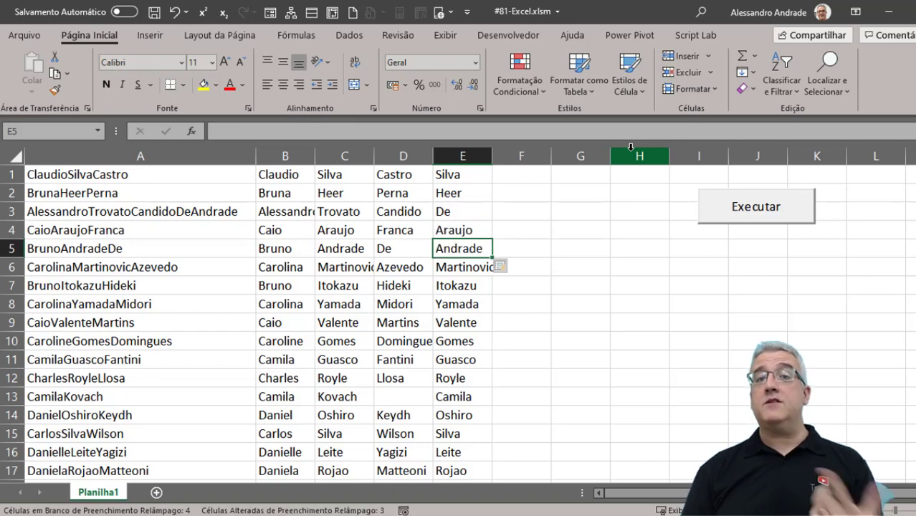
key(Up)
key(Up)
key(Up)
key(Up)
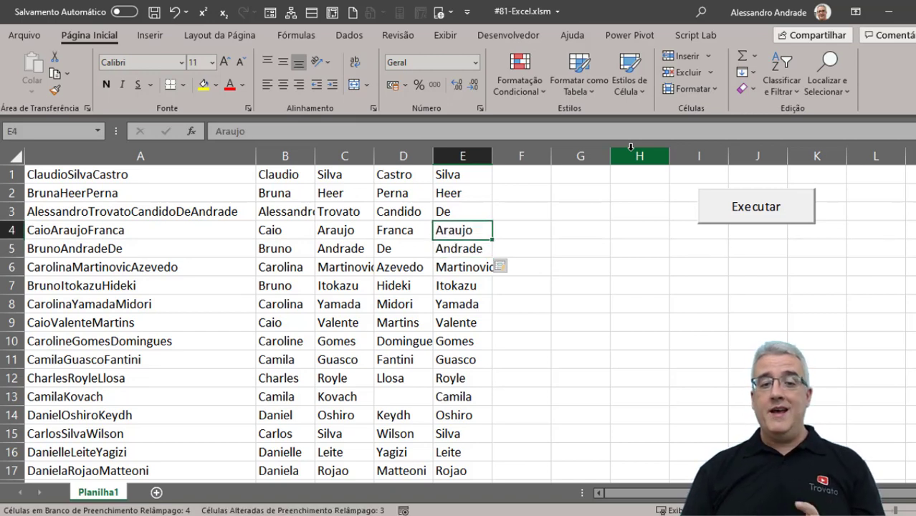
key(Left)
key(Left)
key(Left)
key(ctrl+space)
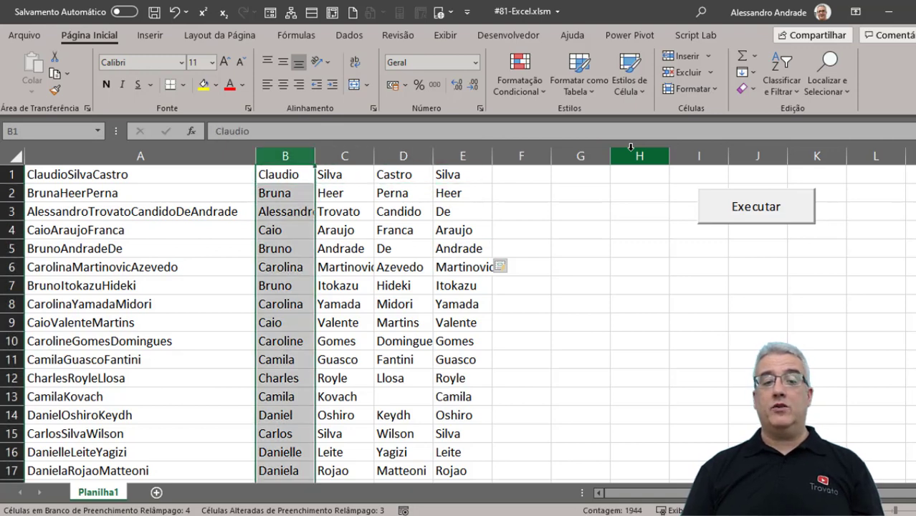
Select columns B through F and clear all their contents.
key(shift+Right)
key(shift+Right)
key(shift+Right)
key(shift+Right)
key(BackSpace)
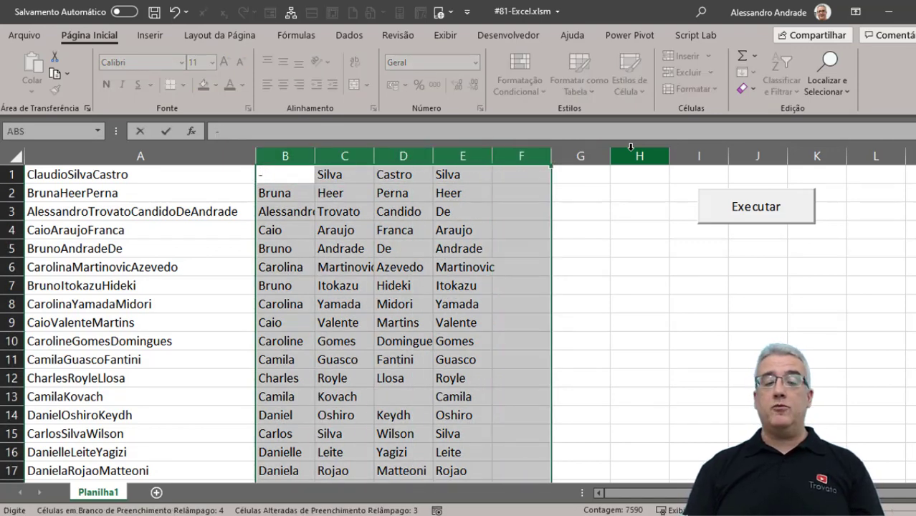
key(Escape)
key(Delete)
key(ctrl+Home)
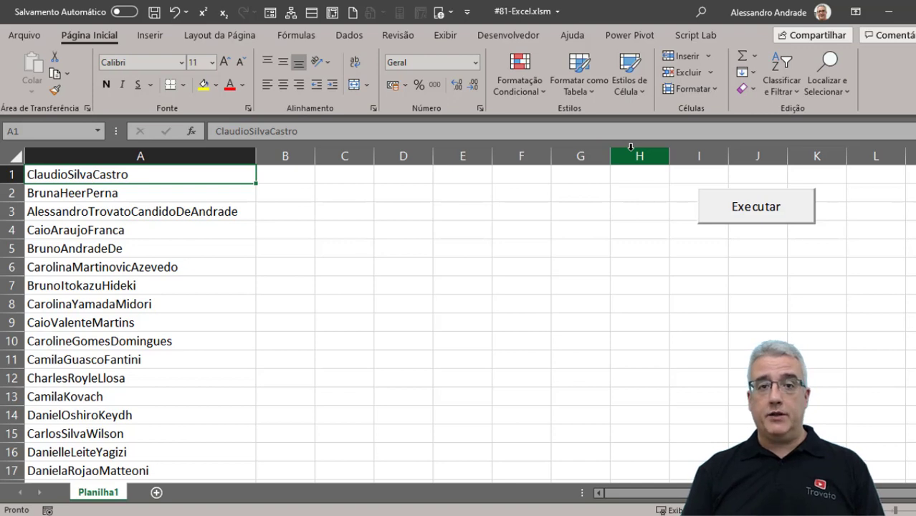
Insert a blank row 1 and add the header NOME COMPLETO in A1.
click(131, 186)
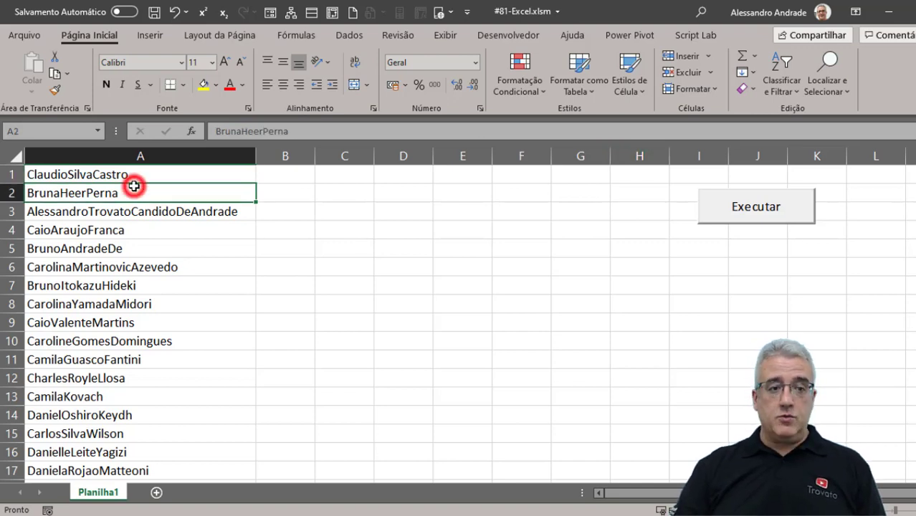
right_click(11, 174)
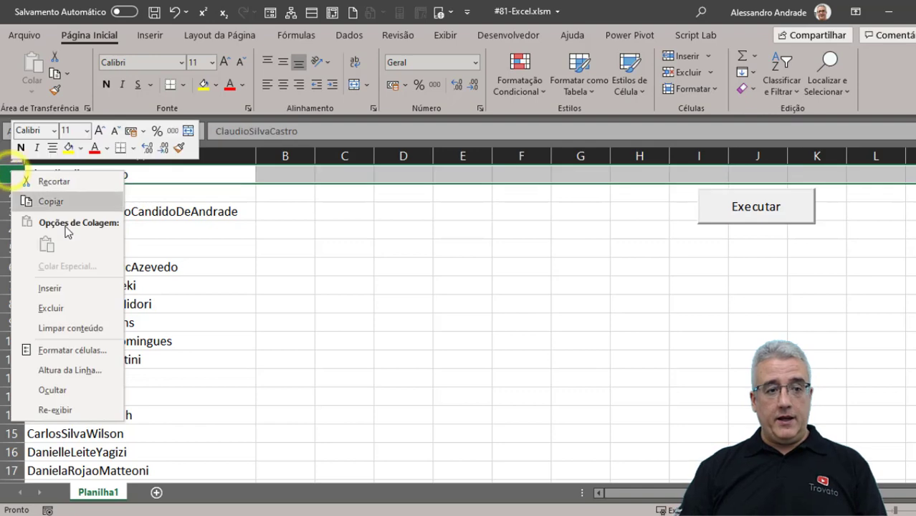
click(78, 291)
click(88, 177)
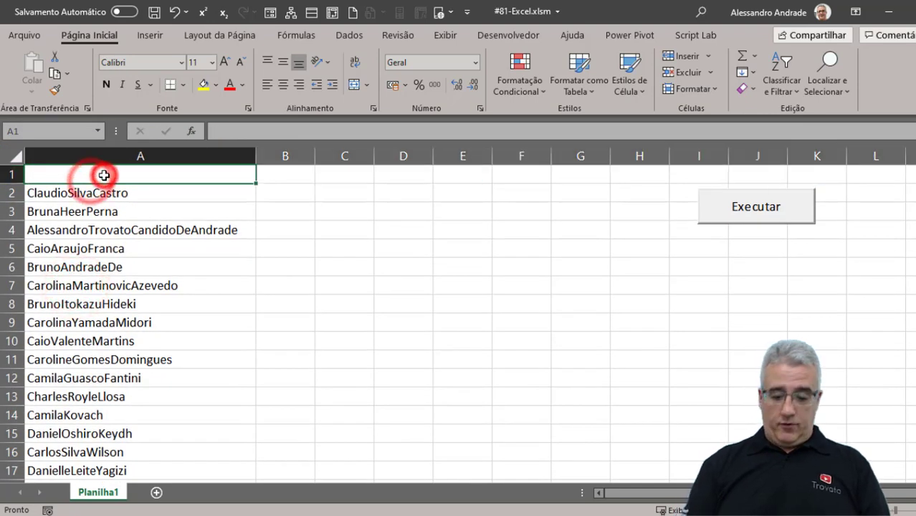
text(nome)
key(BackSpace)
key(BackSpace)
key(BackSpace)
key(BackSpace)
text(NOM)
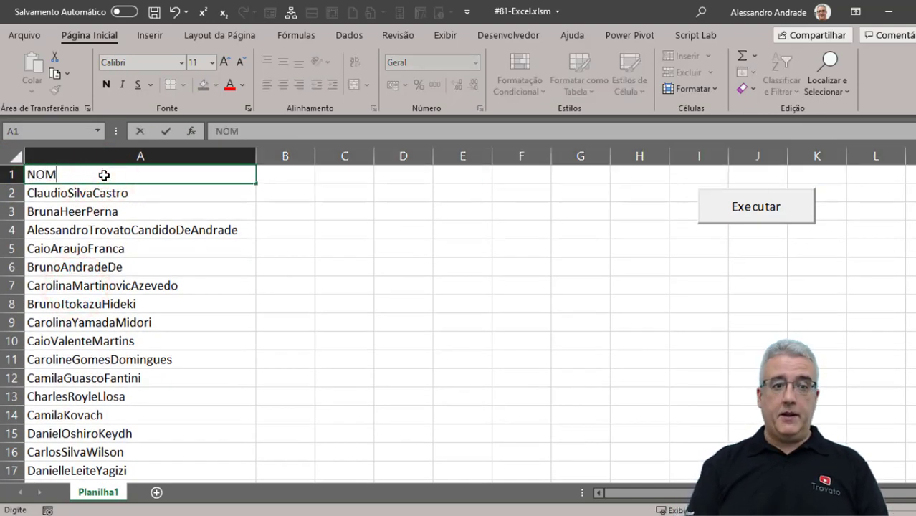
text(E CO)
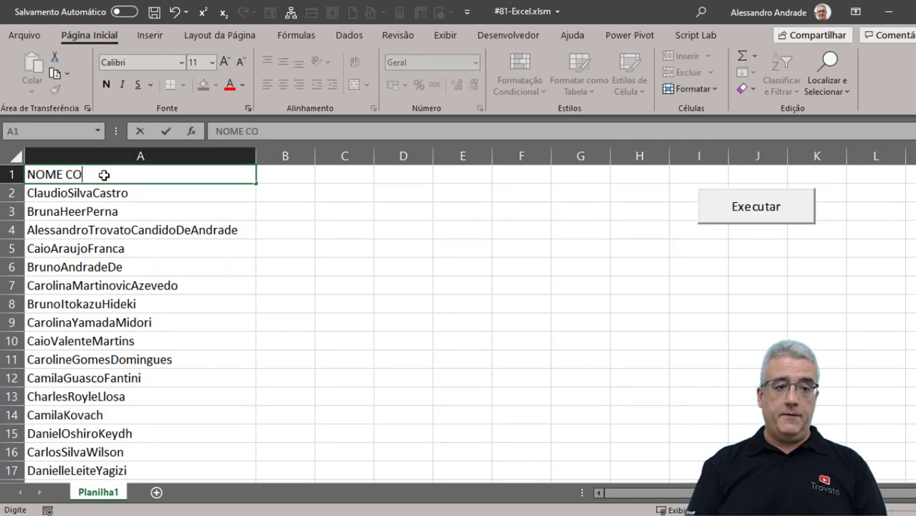
text(MPLETO)
key(Return)
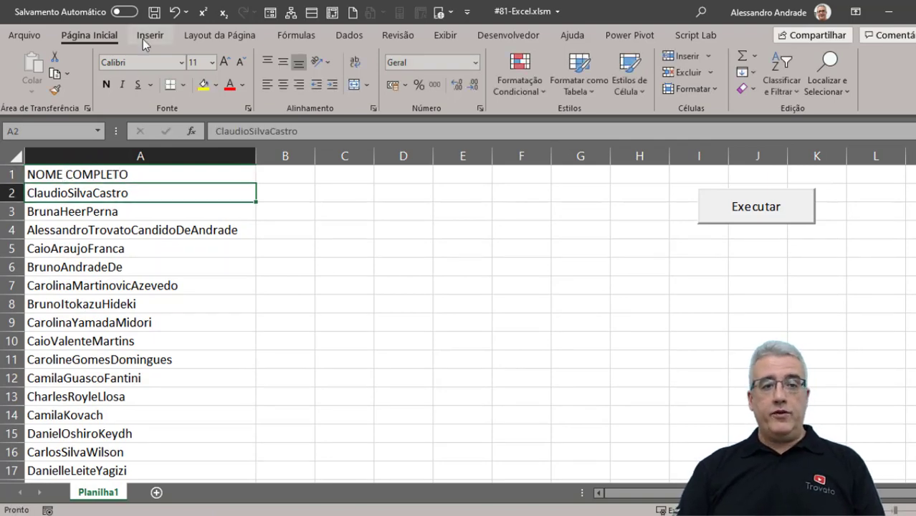
Convert A1:A1945 into an Excel table with headers.
click(143, 39)
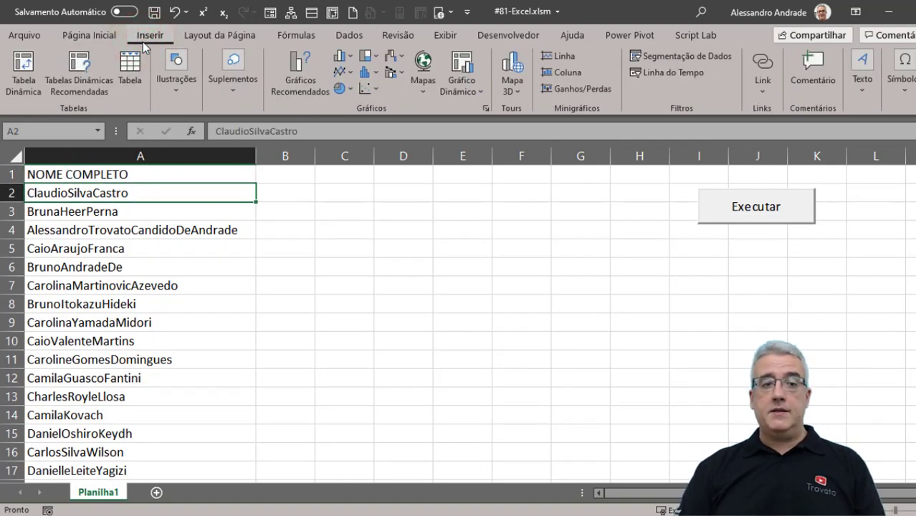
click(130, 72)
click(679, 250)
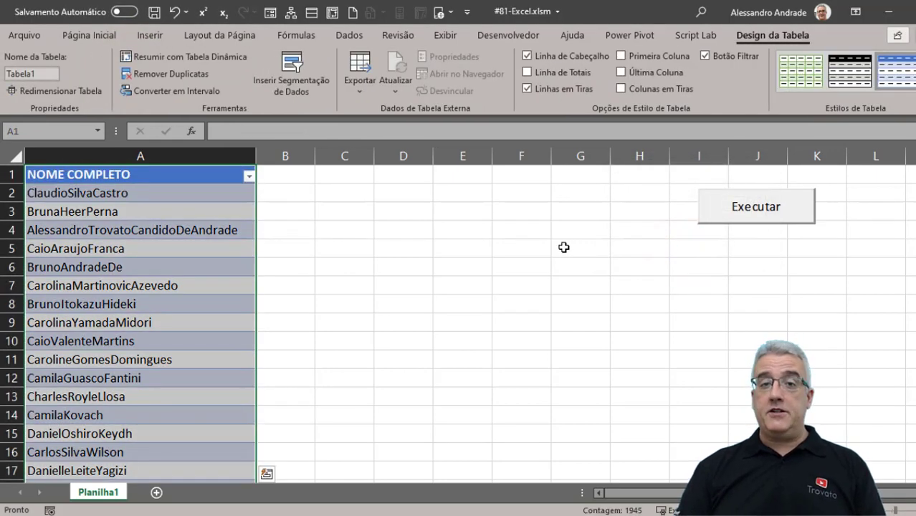
click(213, 246)
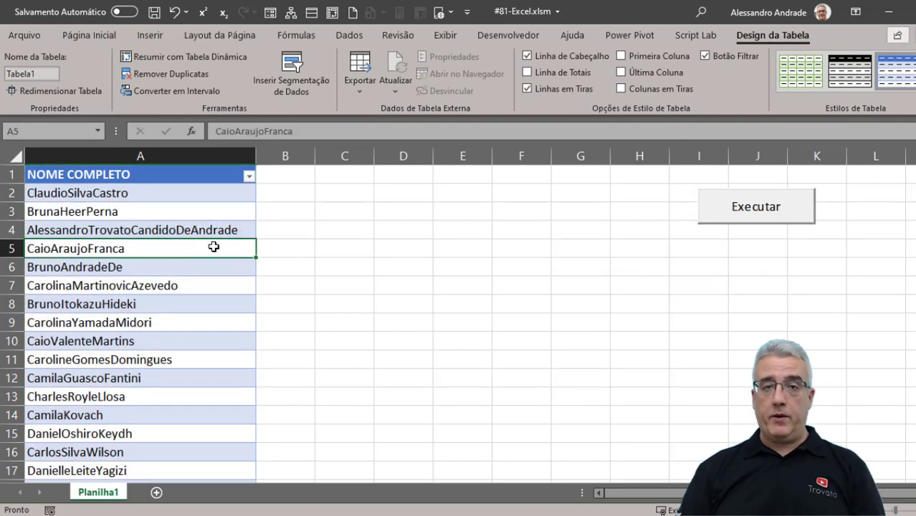
Create a Power Query query named Tabela1 from the names table using Da Tabela/Intervalo.
click(356, 32)
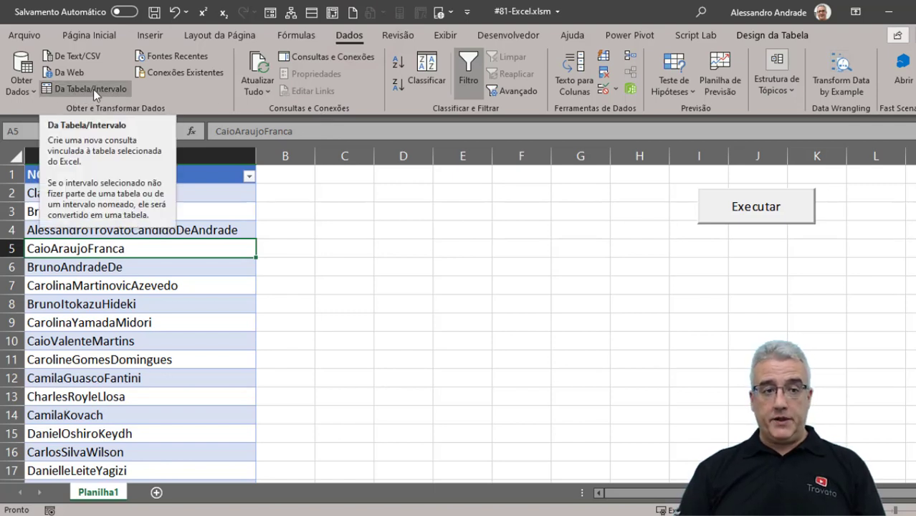
click(29, 87)
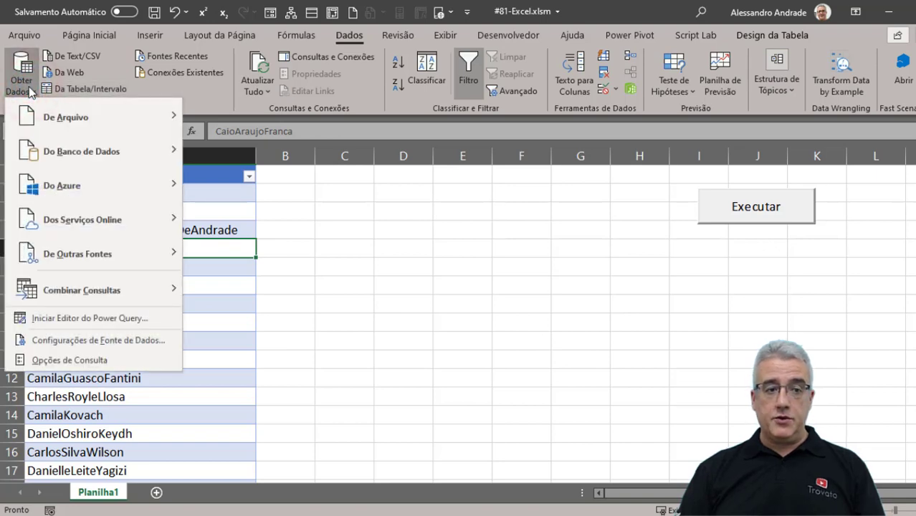
click(94, 252)
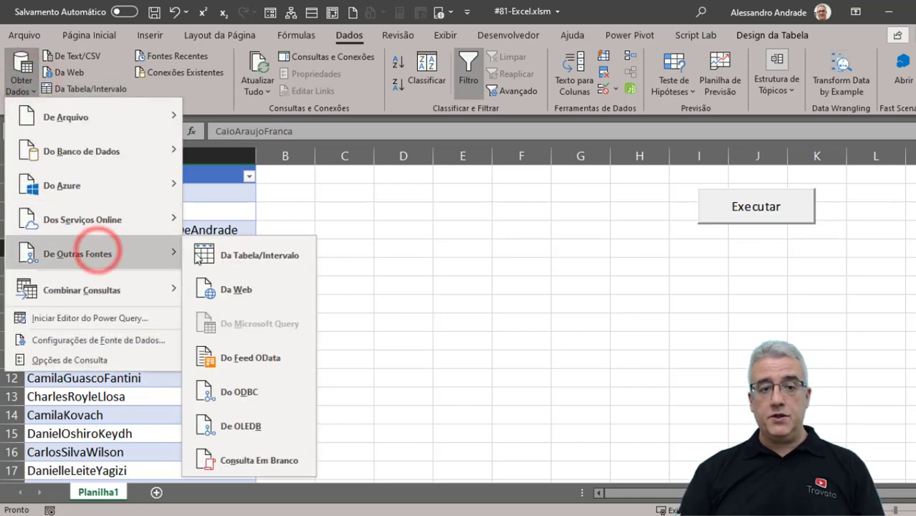
click(259, 256)
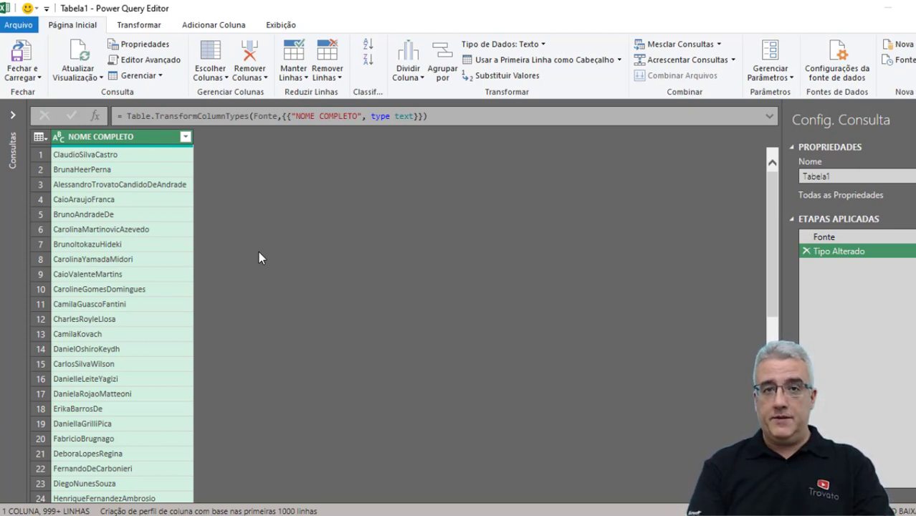
Select the NOME COMPLETO column and bring up the Adicionar Coluna commands.
click(125, 141)
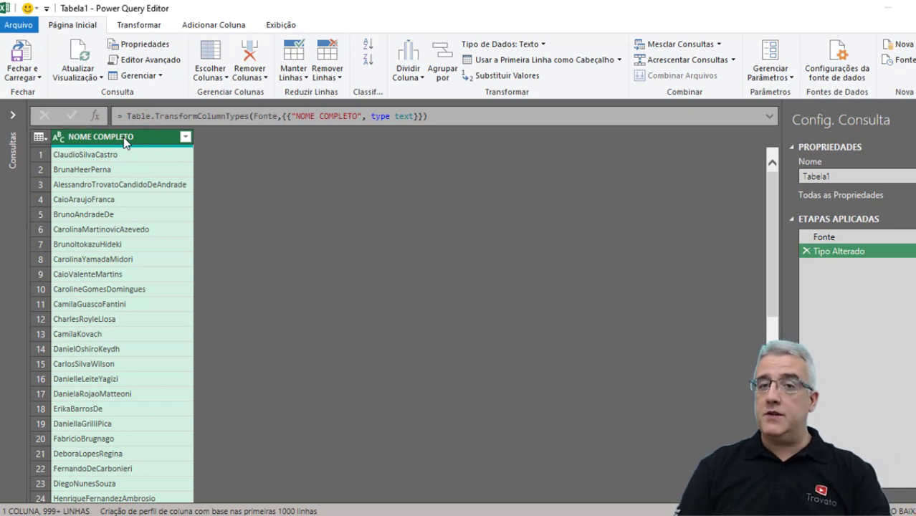
click(131, 139)
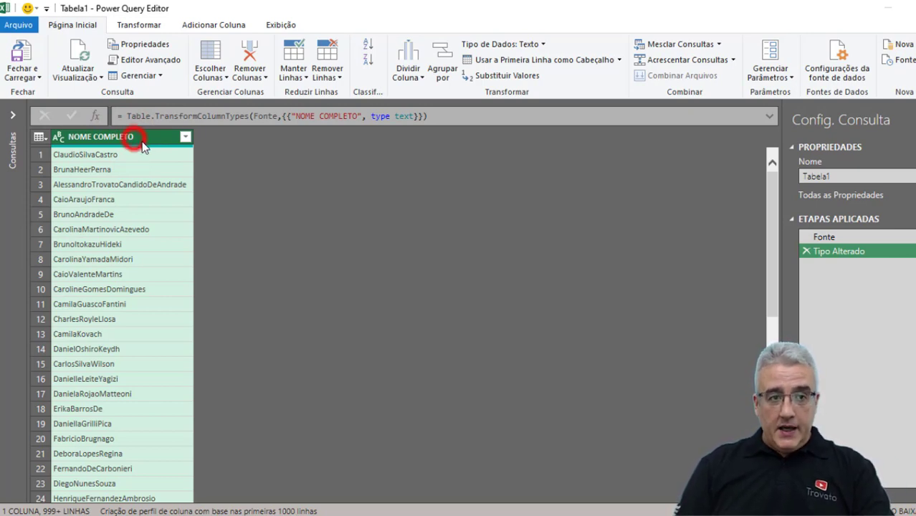
click(225, 26)
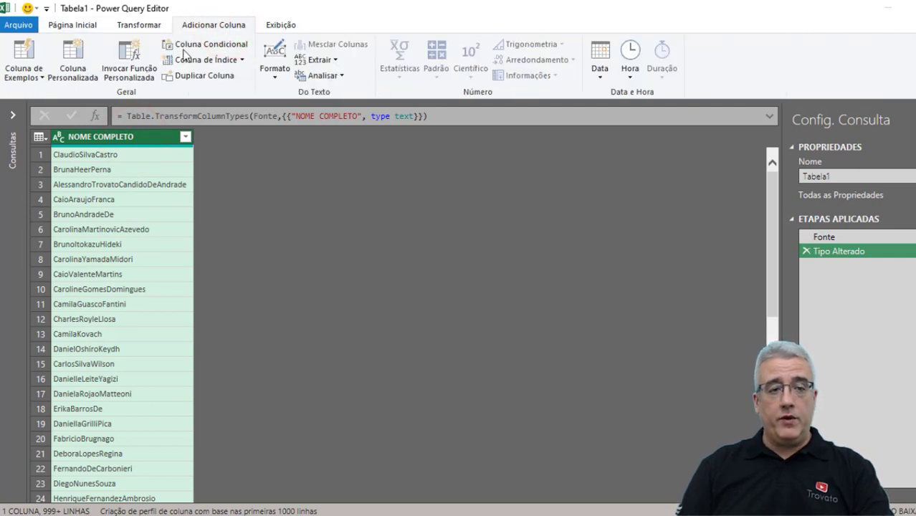
click(28, 55)
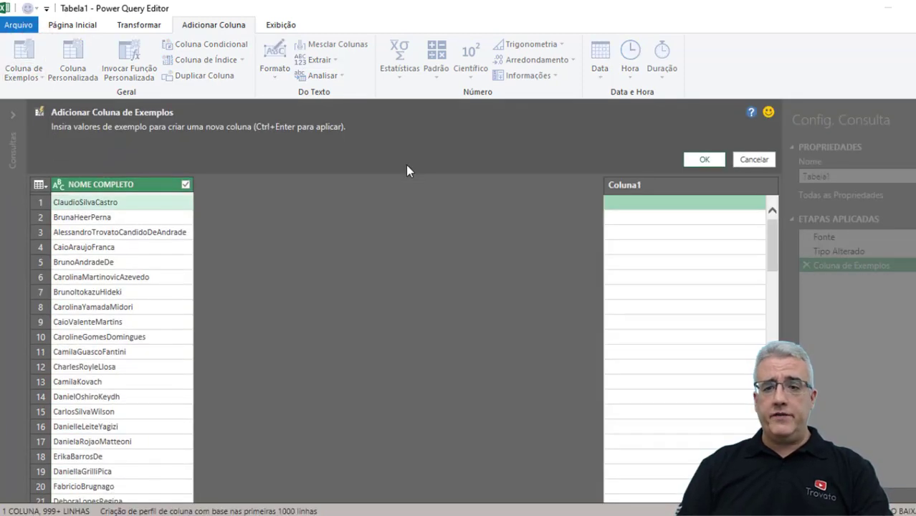
click(661, 202)
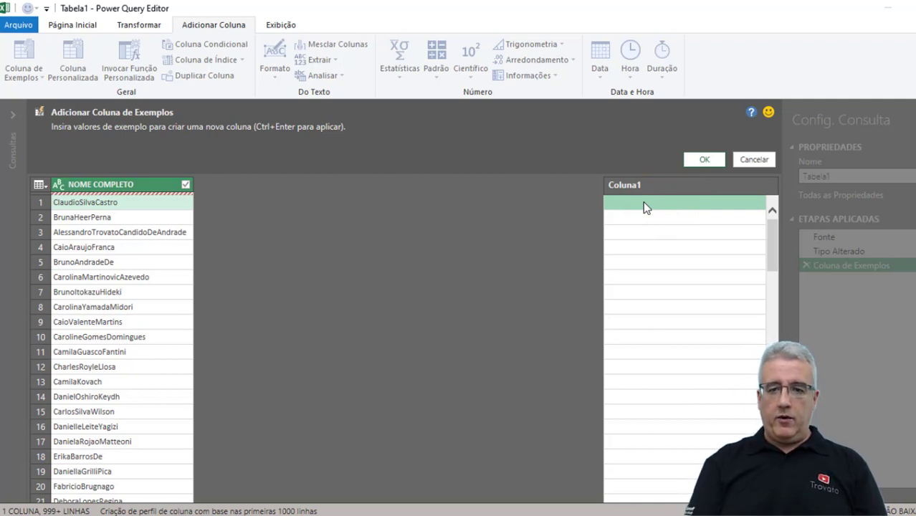
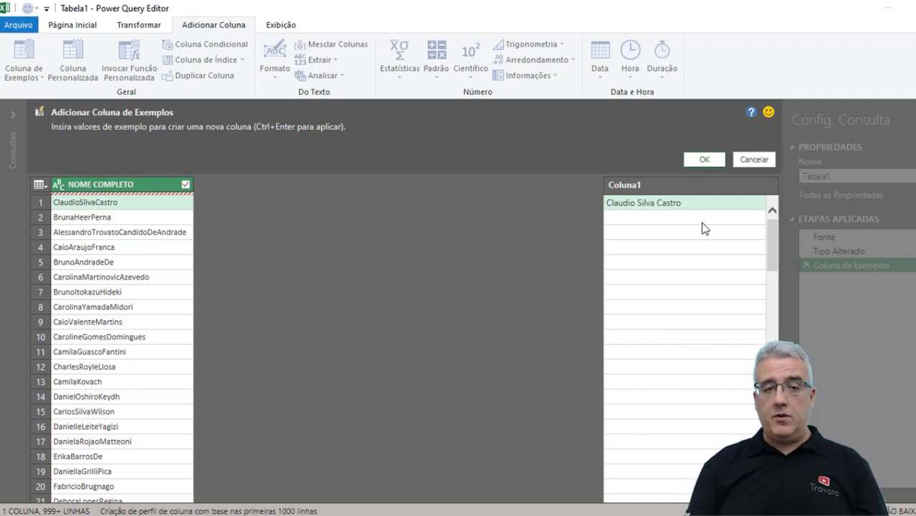
key(Return)
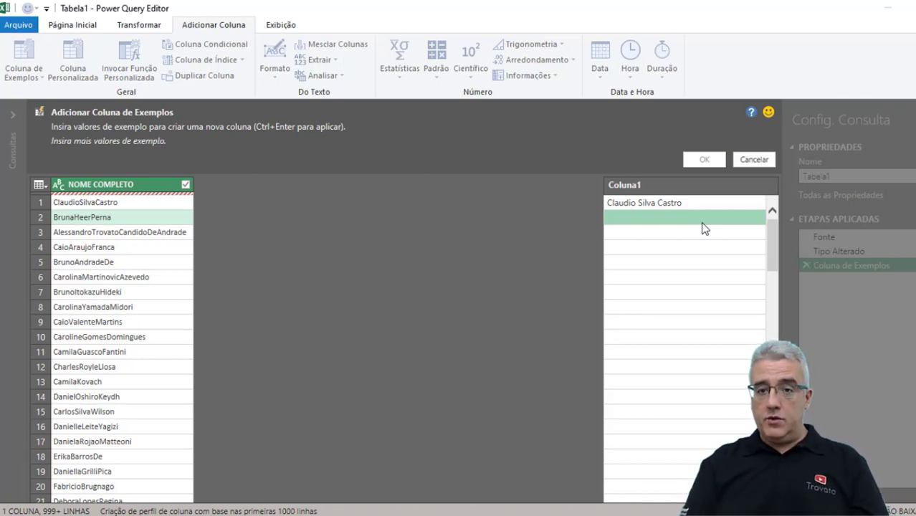
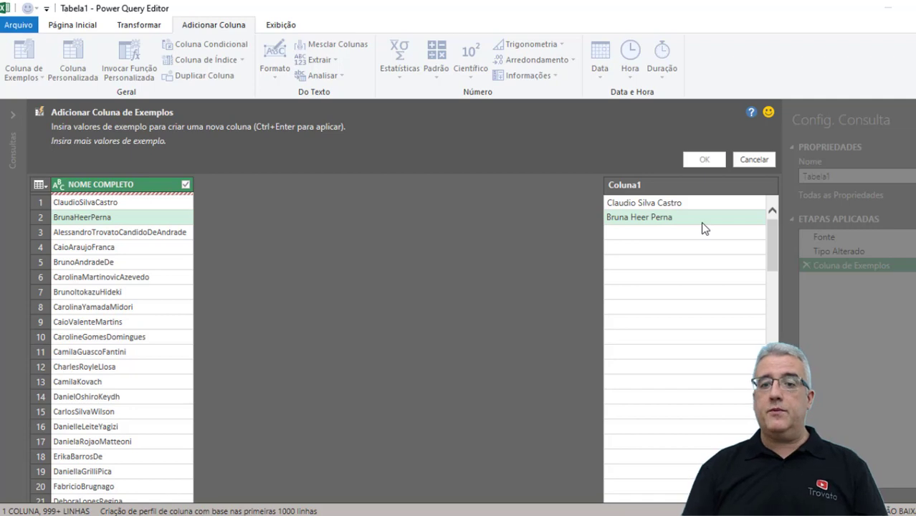
key(Return)
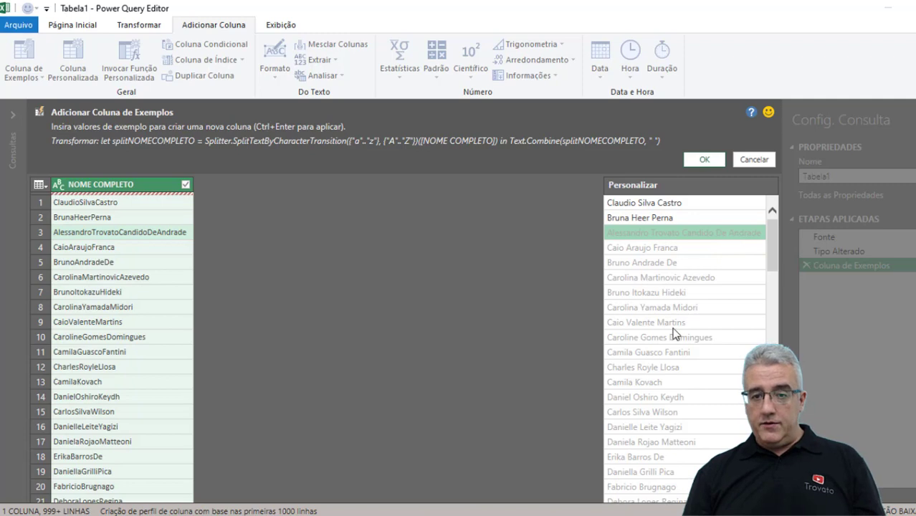
Name the example column 'Nome Completo Ajustado' and add it to the query.
click(664, 185)
click(664, 184)
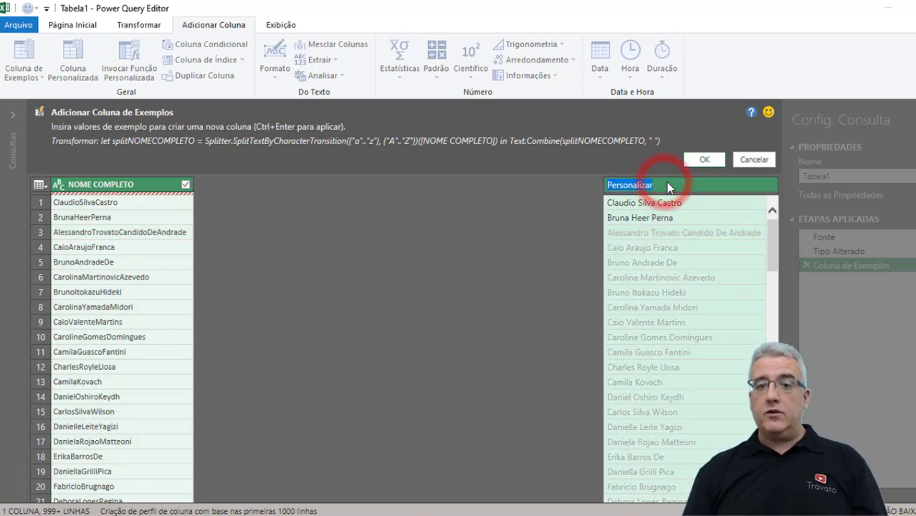
text(Nome)
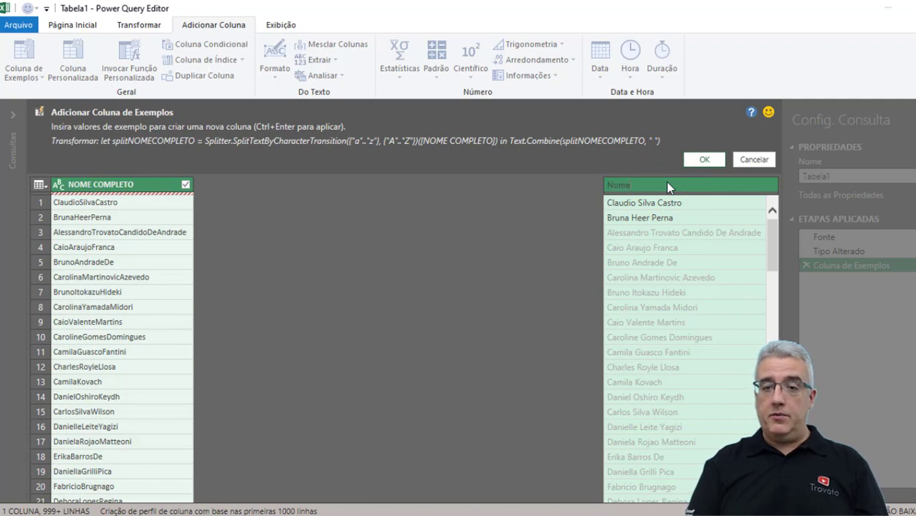
text( Completo Ajustado)
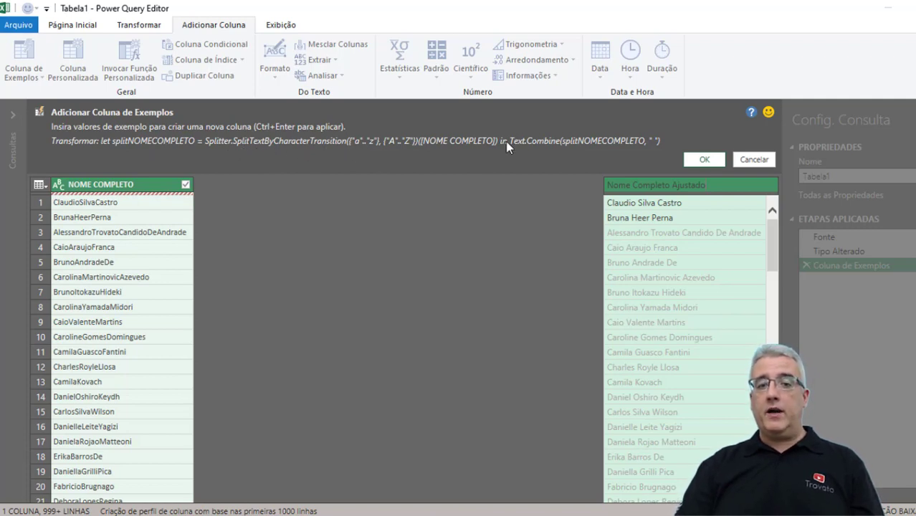
click(703, 160)
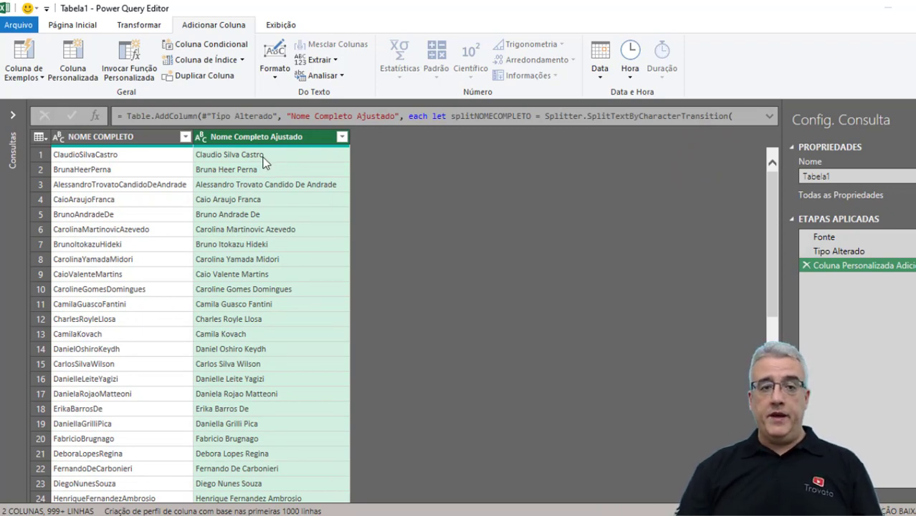
click(280, 24)
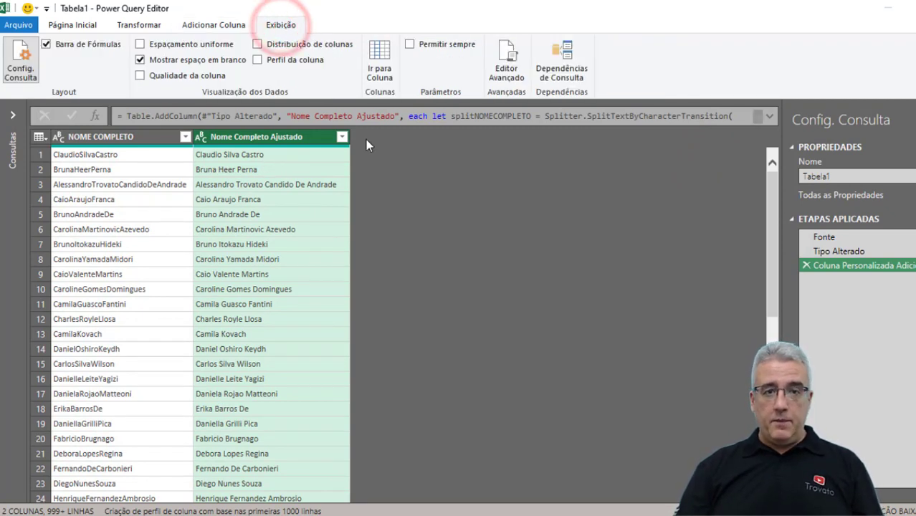
click(506, 57)
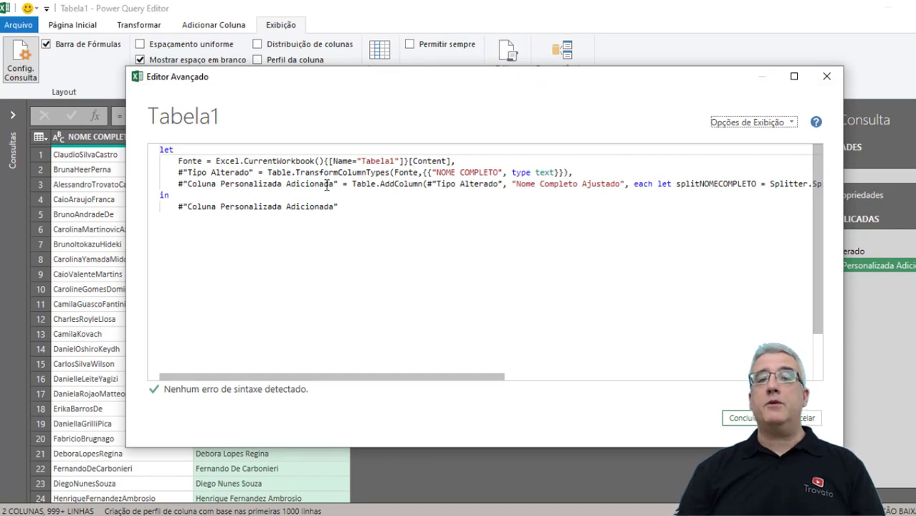
click(534, 377)
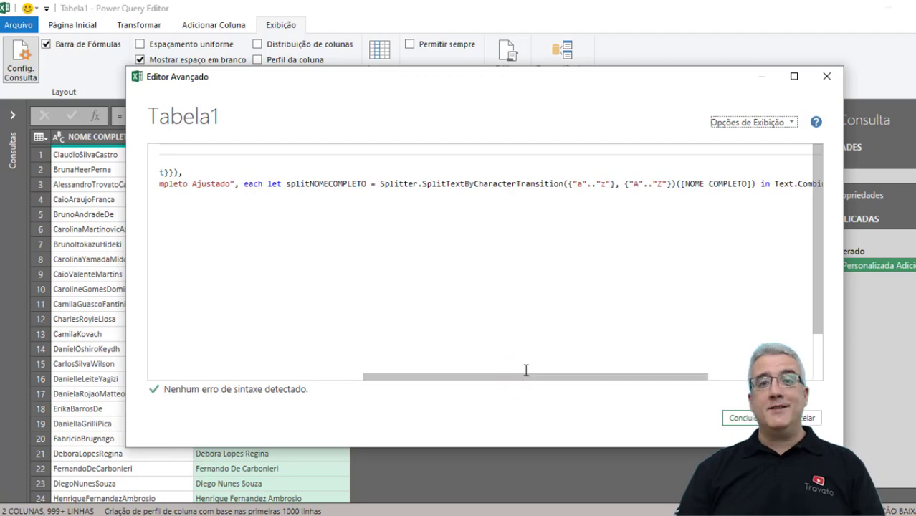
click(799, 418)
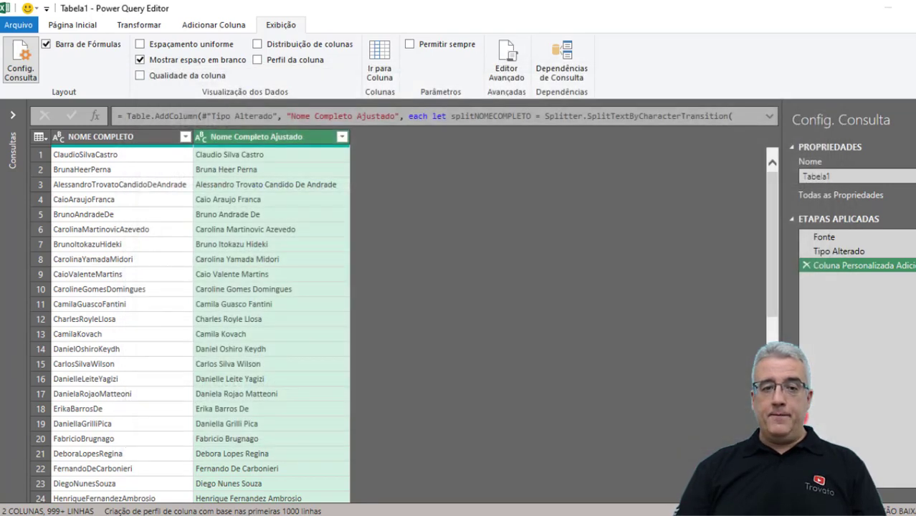
click(141, 136)
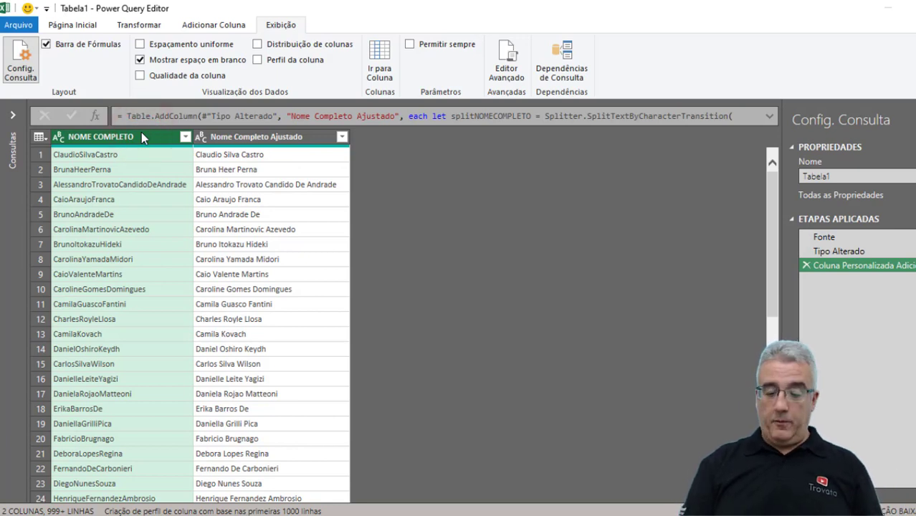
Delete the original NOME COMPLETO column from the query.
key(Delete)
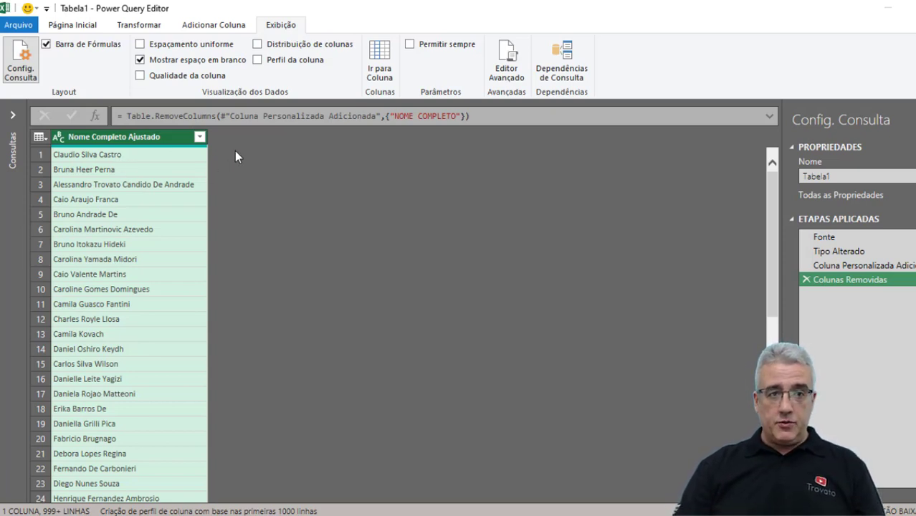
click(88, 25)
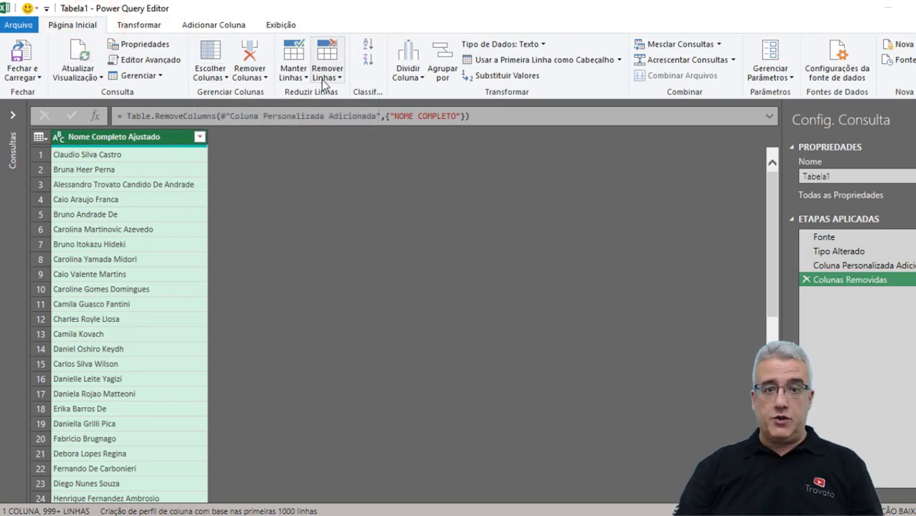
Split Nome Completo Ajustado at every space into columns Nome Completo Ajustado.1 through .5.
click(412, 72)
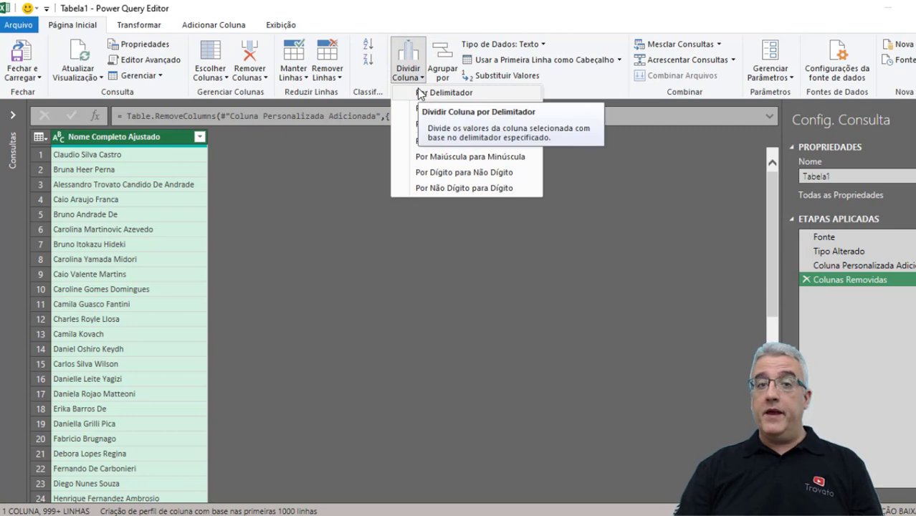
click(401, 8)
click(214, 27)
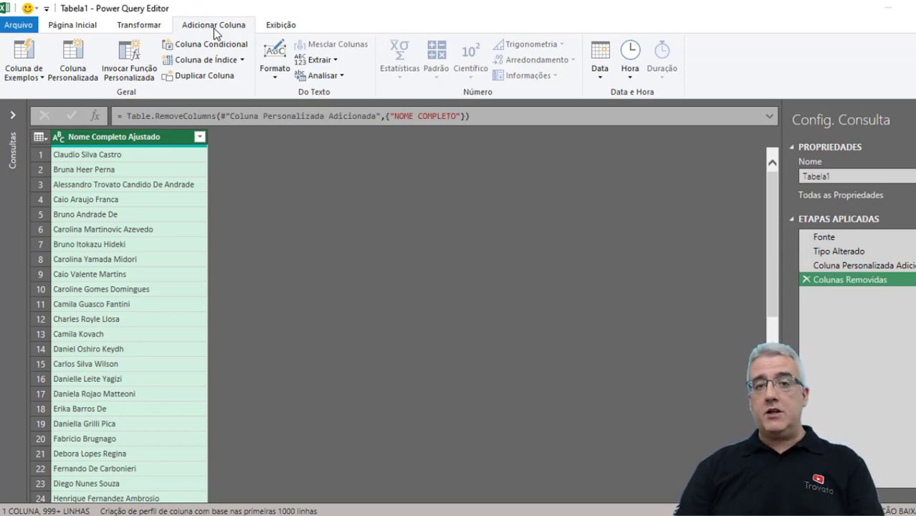
click(136, 24)
click(100, 135)
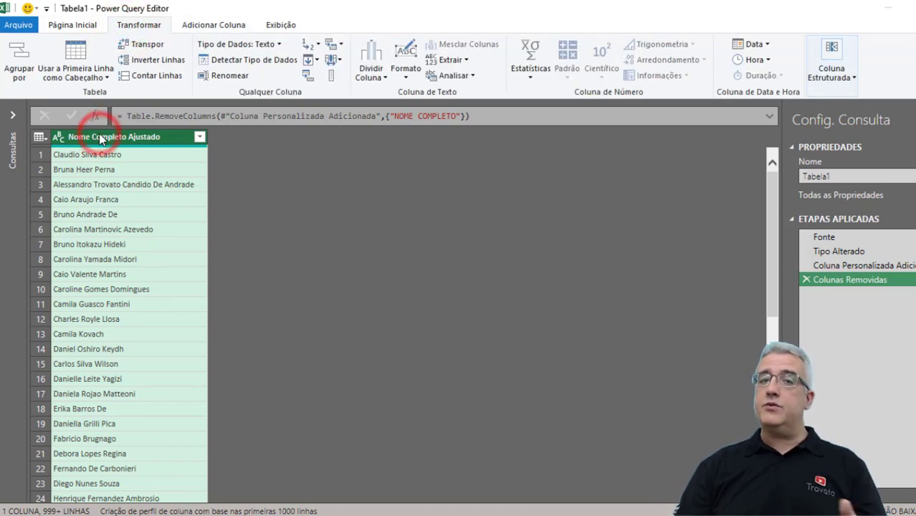
click(370, 68)
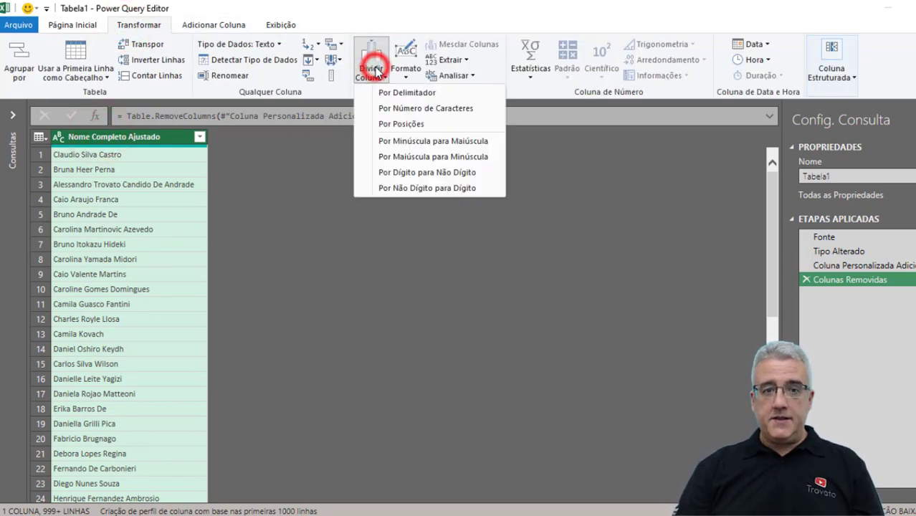
click(422, 94)
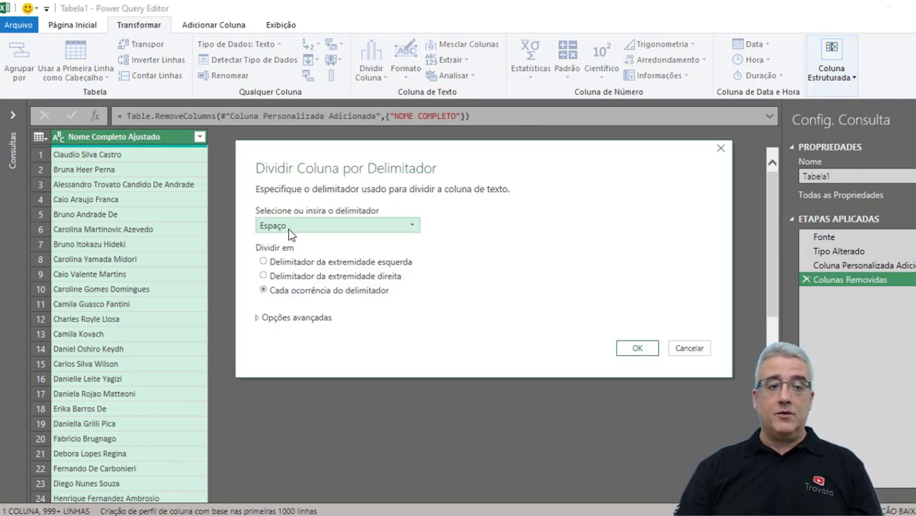
click(292, 291)
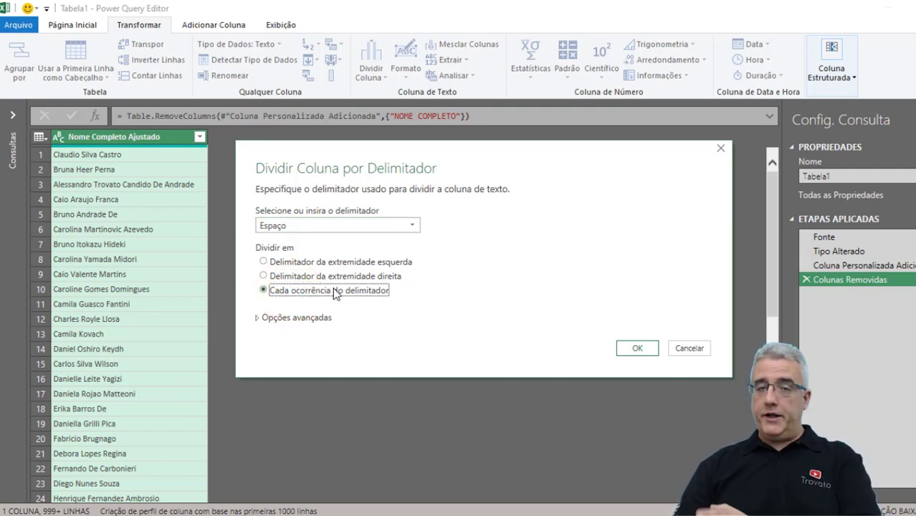
click(635, 348)
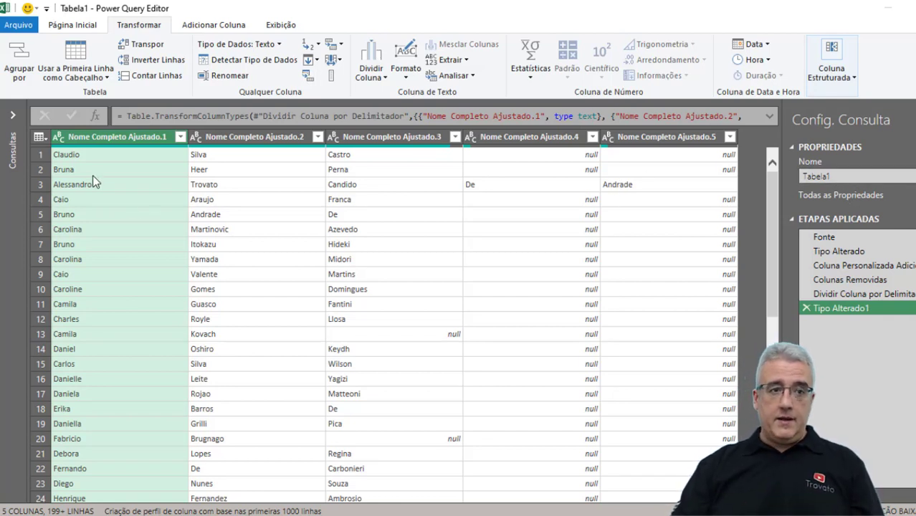
click(73, 24)
Close and load the query as a table on the existing worksheet starting at cell C1.
click(31, 76)
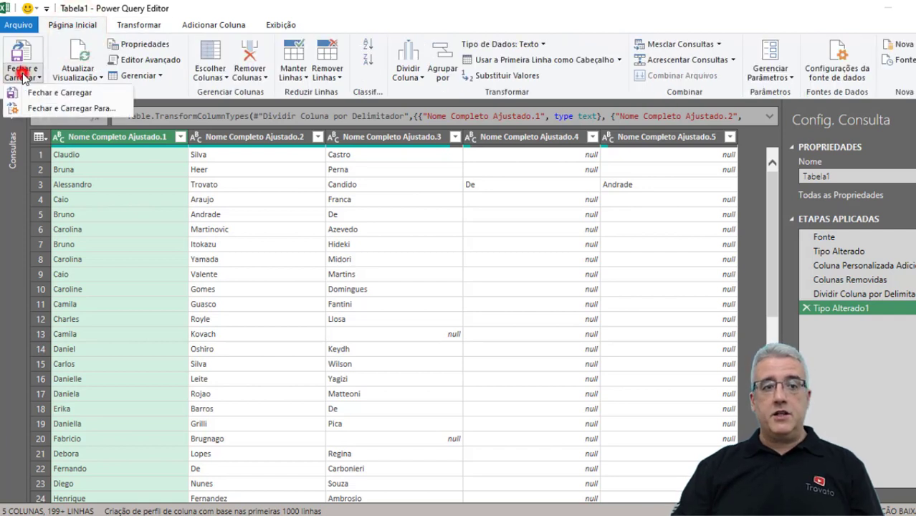
click(52, 109)
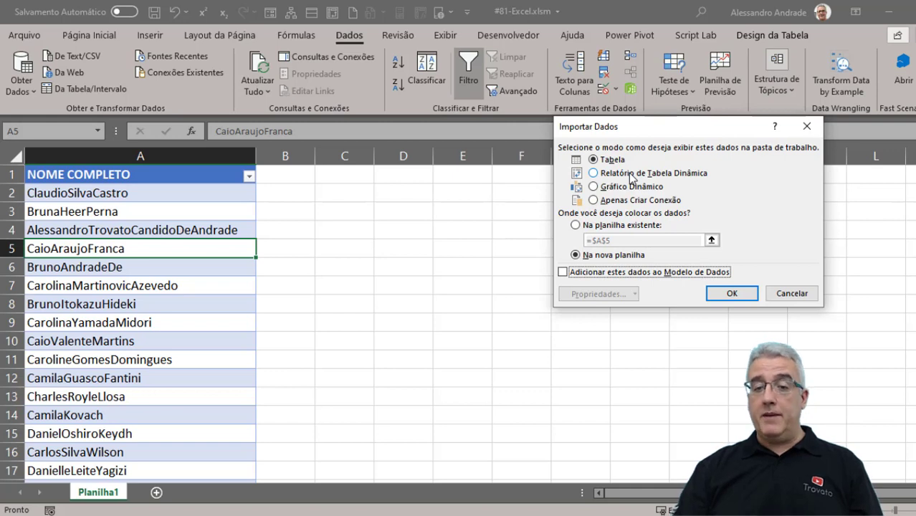
click(629, 226)
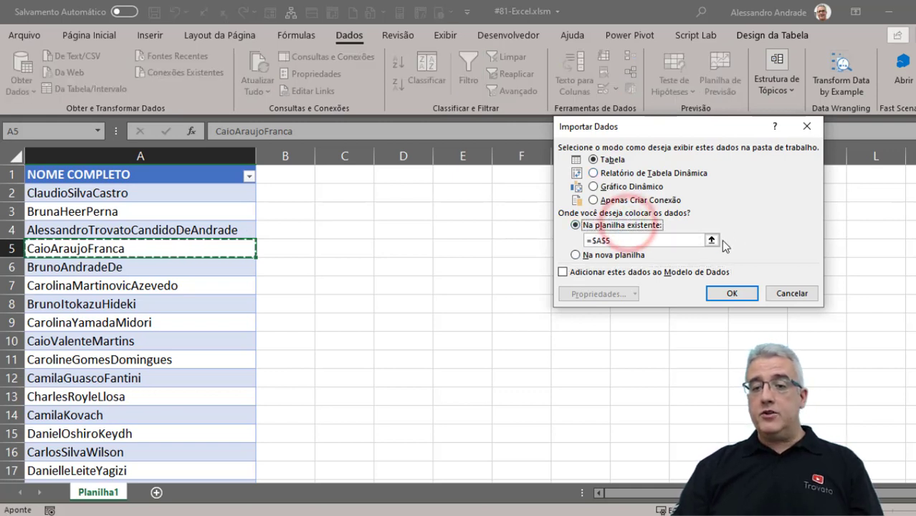
click(711, 240)
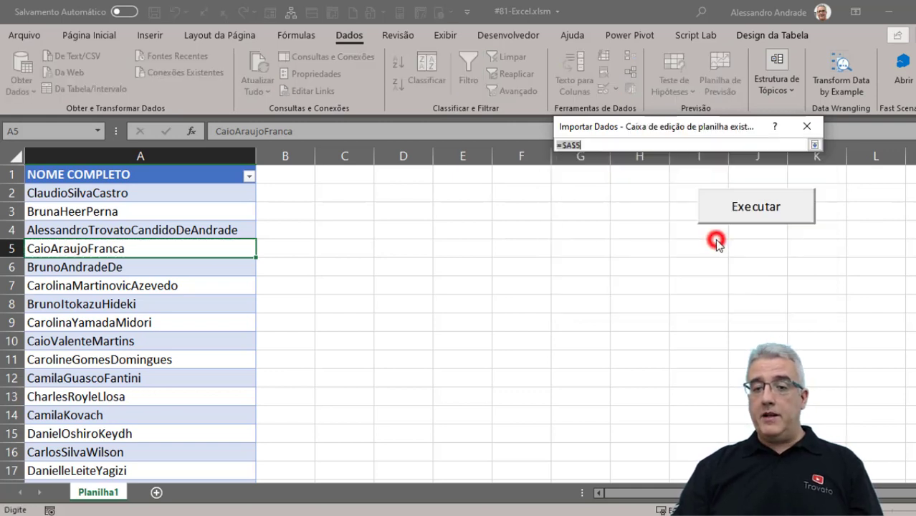
click(346, 176)
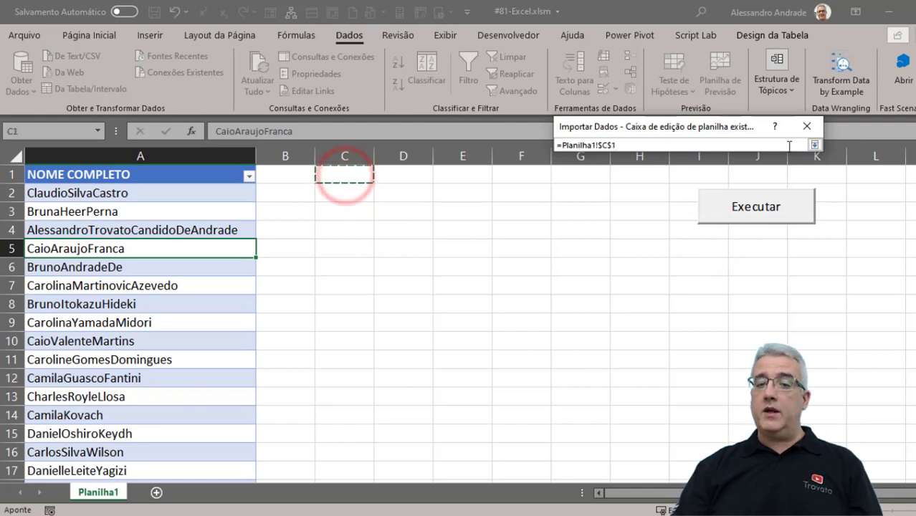
click(814, 145)
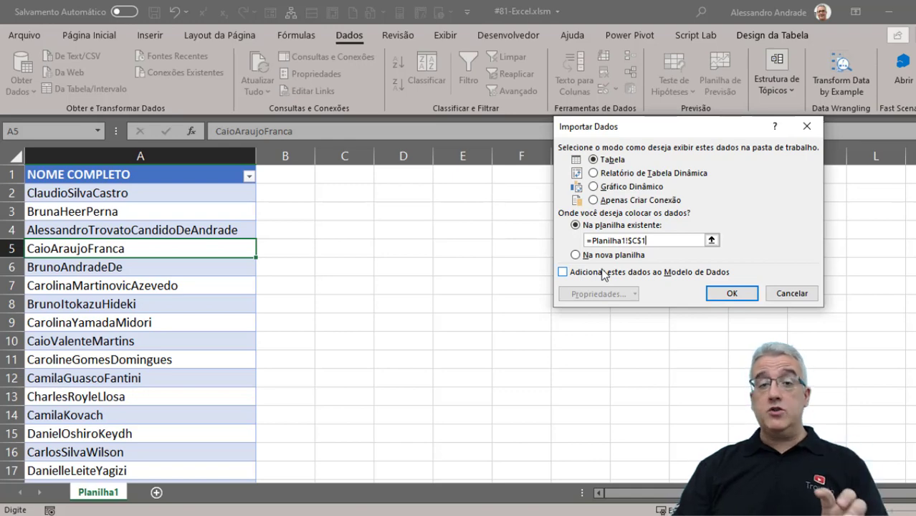
click(745, 294)
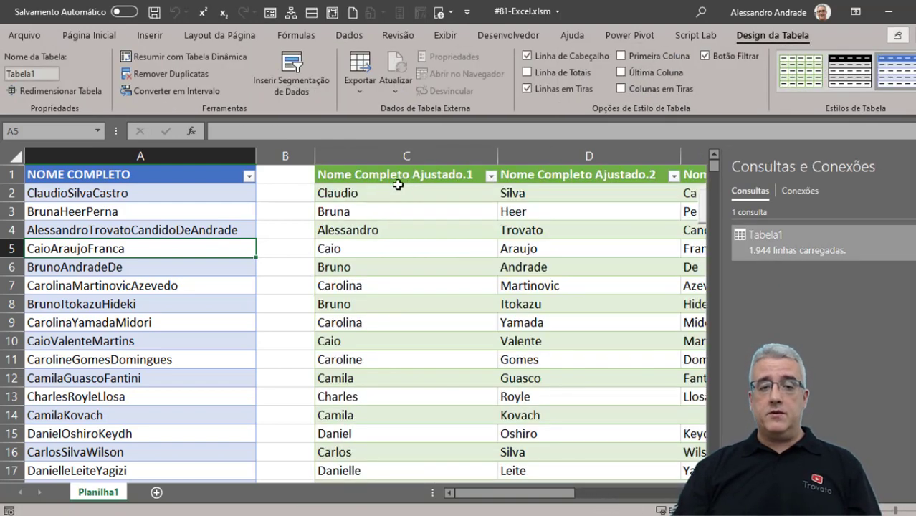
Check the loaded table's columns, return to A1, and bring up the Tabela1 query's actions.
click(391, 195)
key(Right)
key(Right)
key(Right)
key(Right)
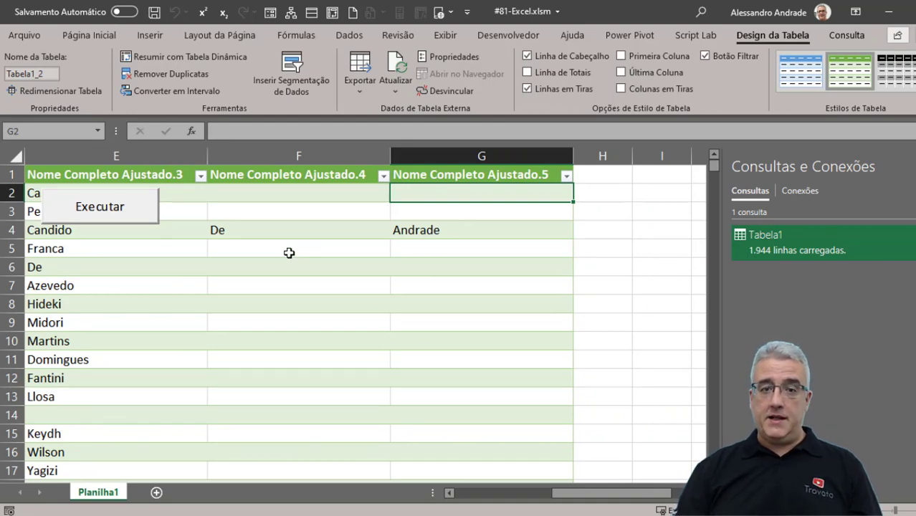
key(ctrl+Home)
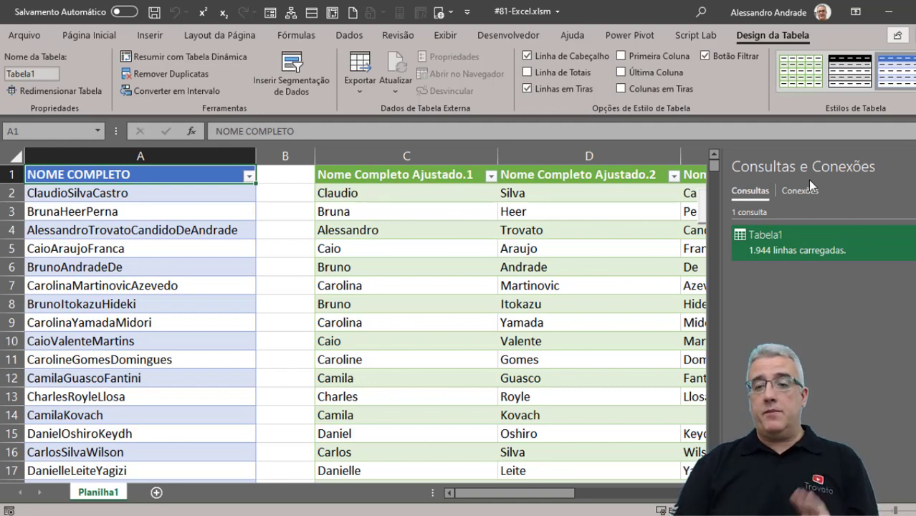
right_click(821, 243)
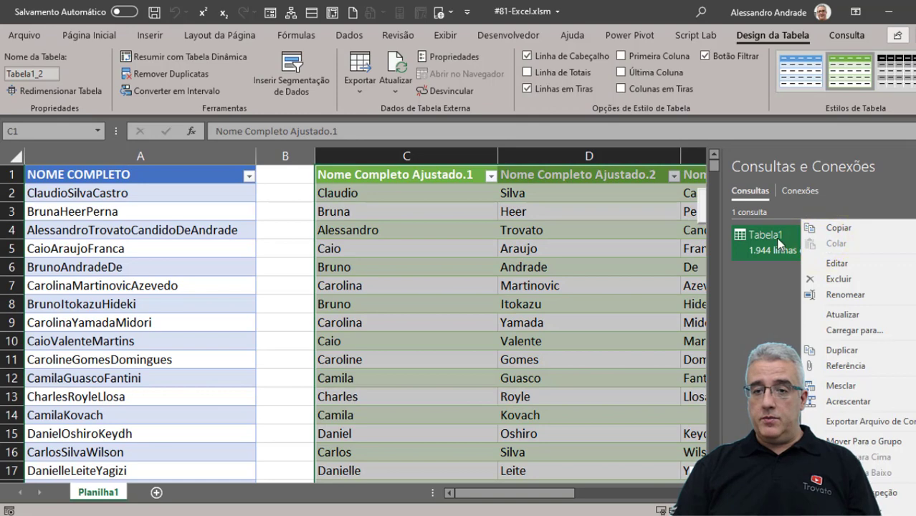
Edit the Tabela1 query and rename the first two split columns Parte 1 and Parte 2.
click(837, 263)
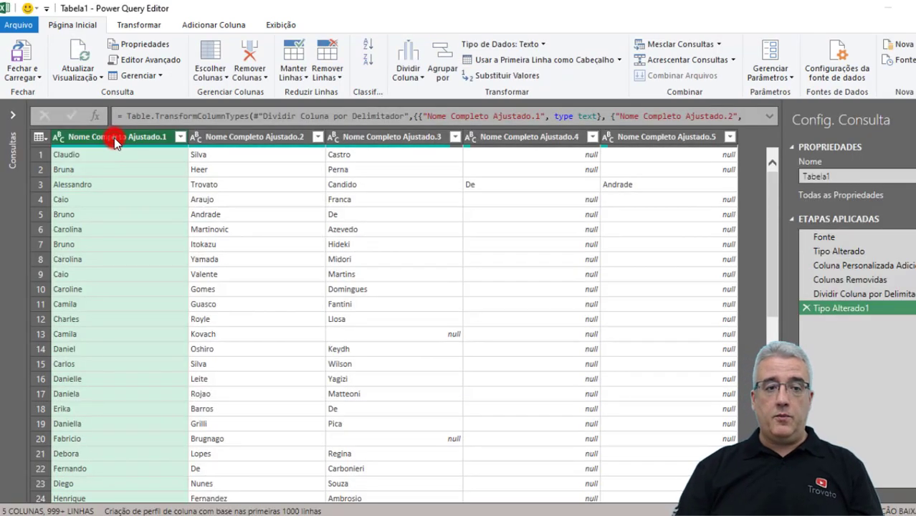
double_click(114, 137)
text(Prime)
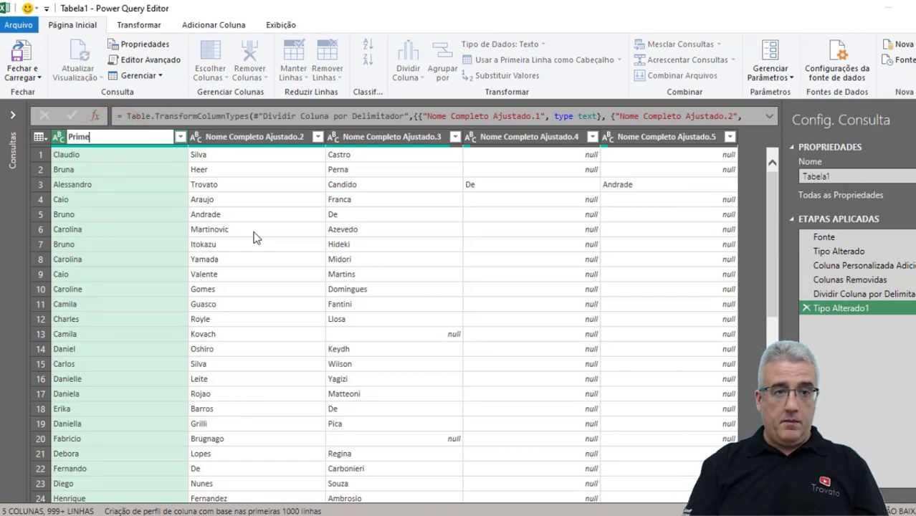
text( 1)
key(Return)
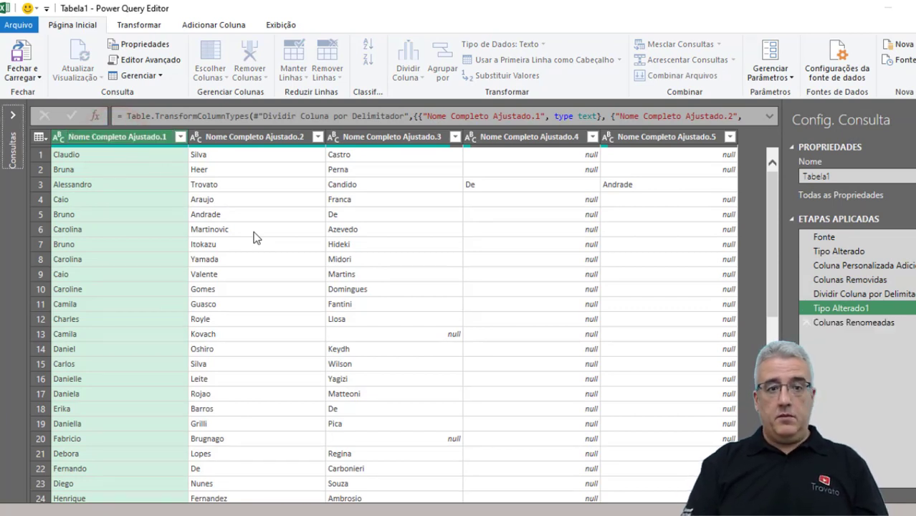
click(233, 140)
double_click(233, 140)
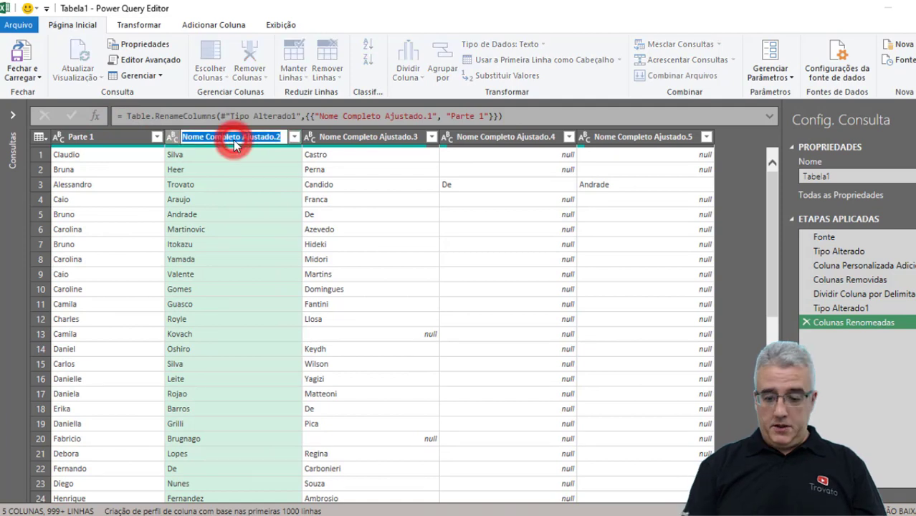
text(Parte 2)
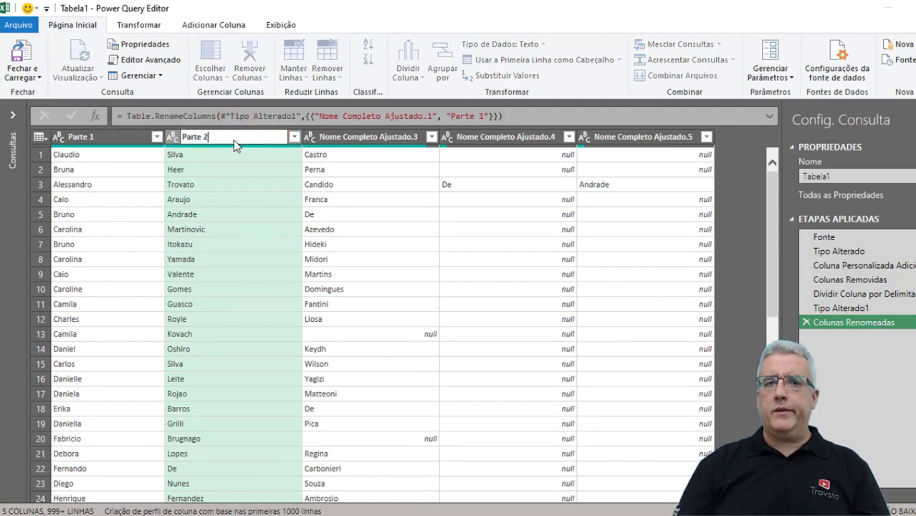
click(329, 141)
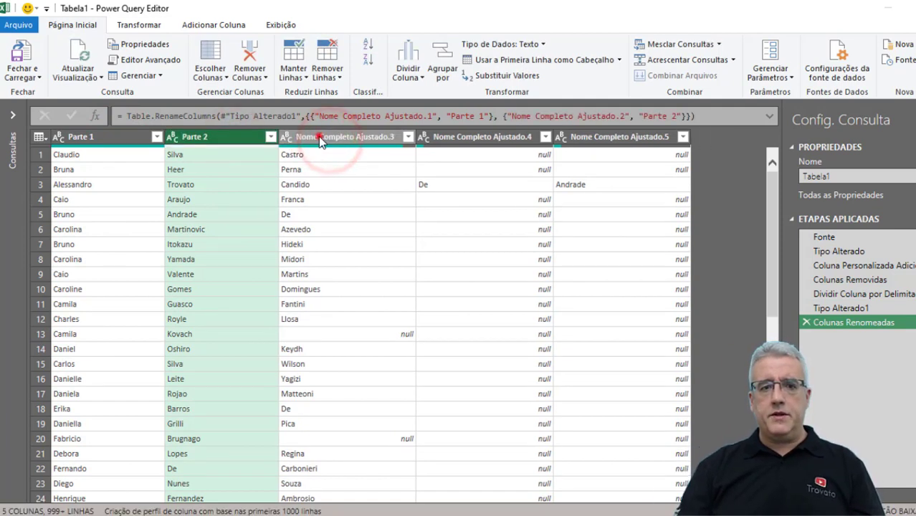
Rename the remaining split columns Parte 3, Parte 4 and Parte 5.
double_click(318, 137)
text(Parte)
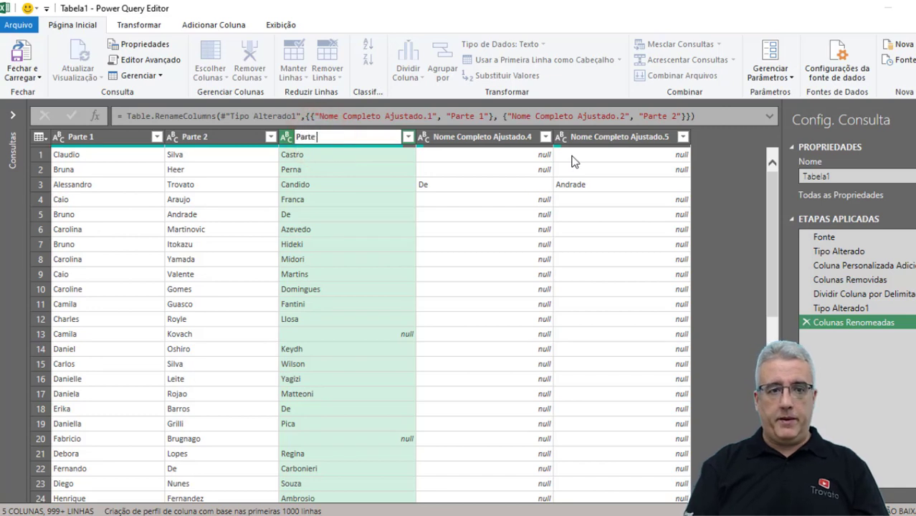
text( 3)
click(499, 139)
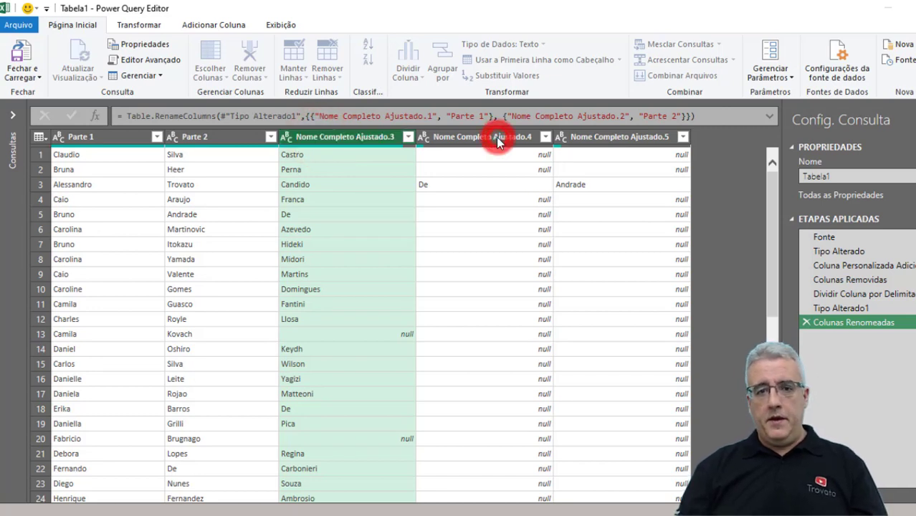
double_click(446, 137)
text(P)
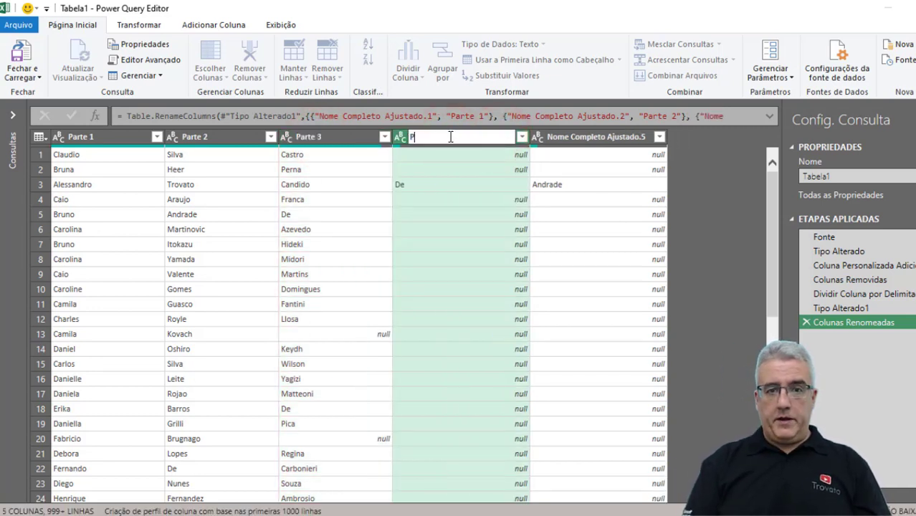
text(arte 4)
click(552, 137)
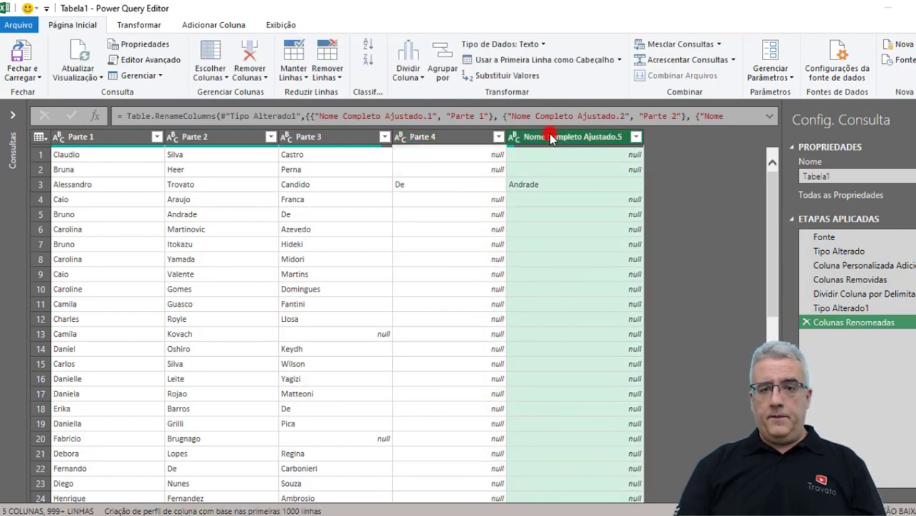
double_click(548, 136)
text(Parte 5)
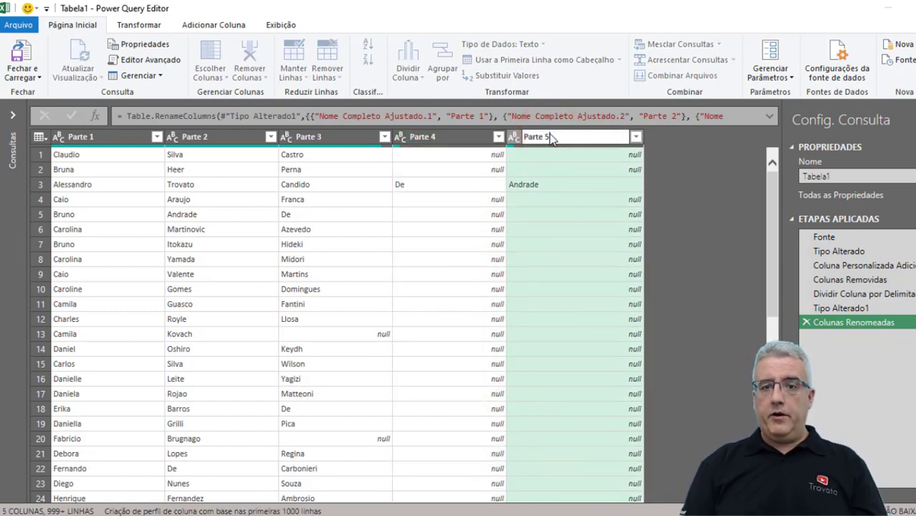
key(Return)
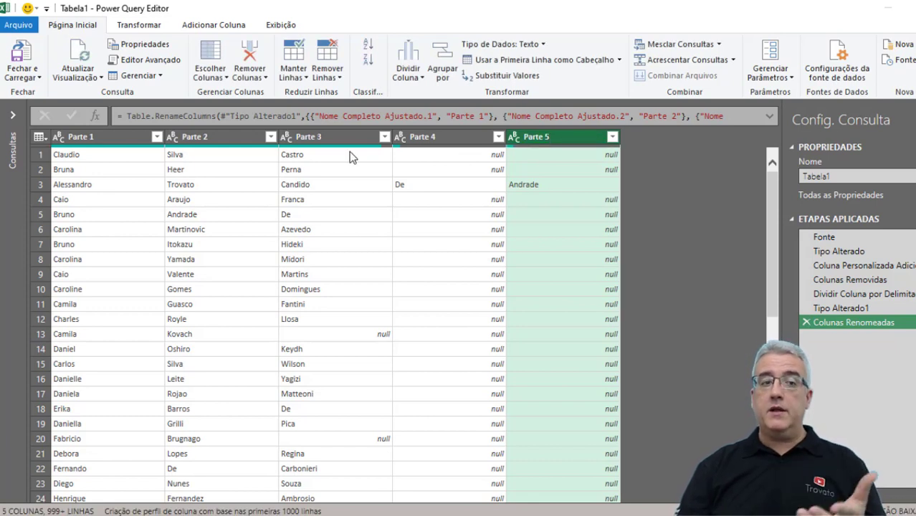
Load the renamed columns and delete empty column B so the table sits beside NOME COMPLETO.
click(23, 53)
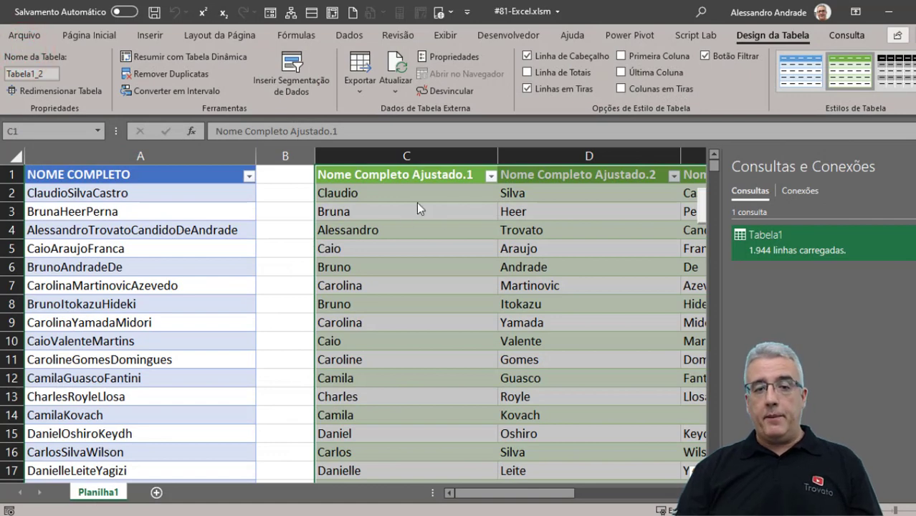
click(365, 188)
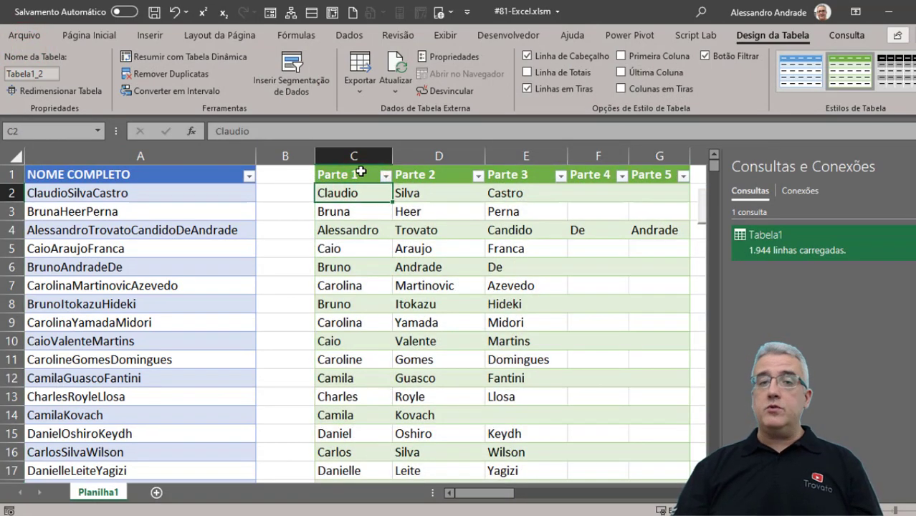
click(294, 155)
key(ctrl+minus)
key(Down)
key(Down)
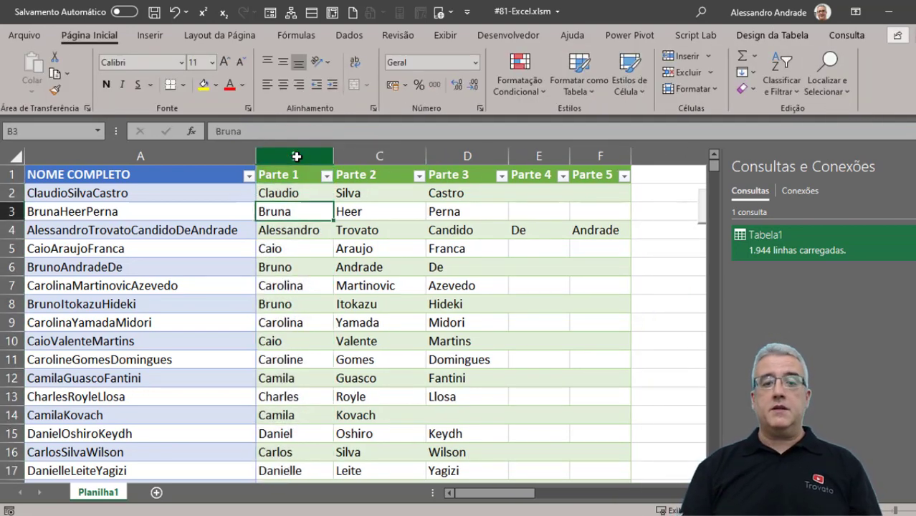